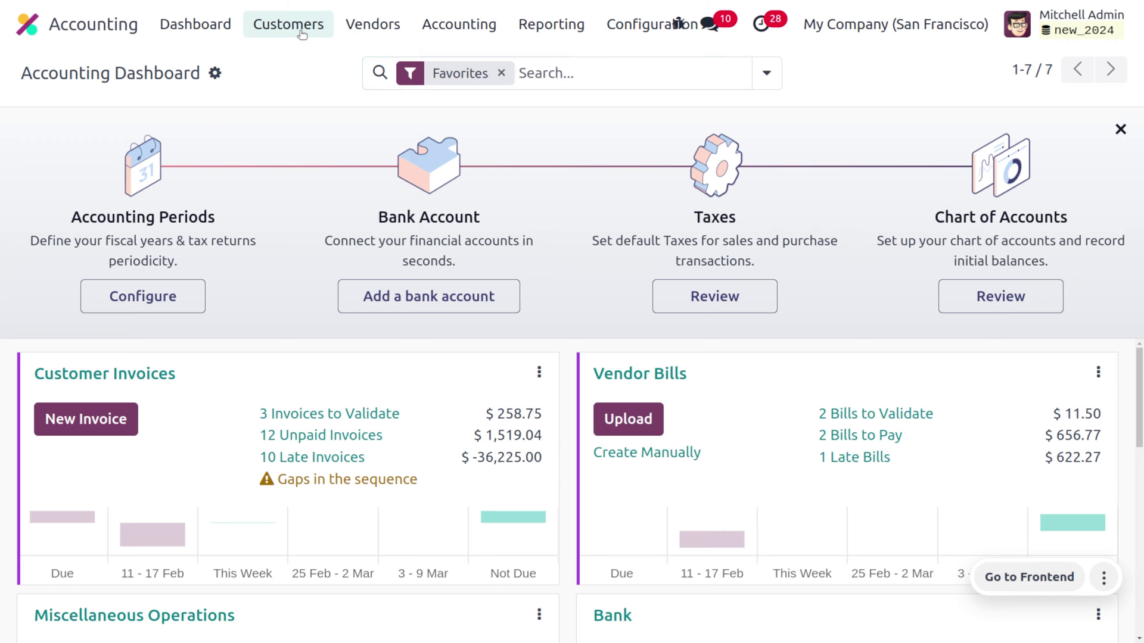
Step: Open Accounting's customer invoices list, select the first invoice and show its Actions menu
left_click(300, 28)
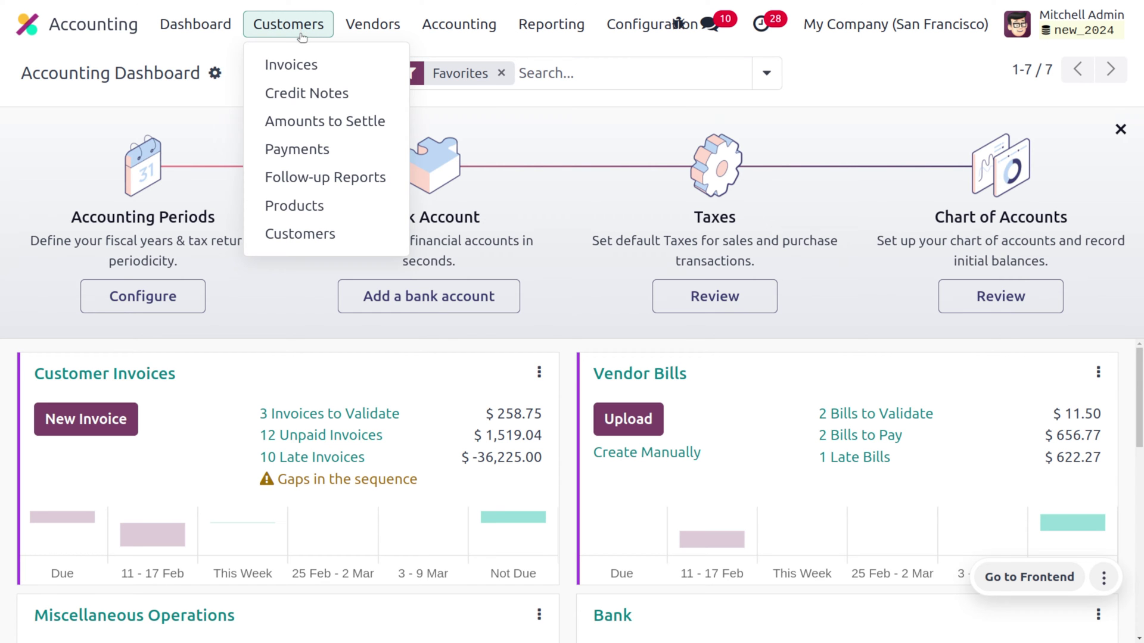
left_click(304, 63)
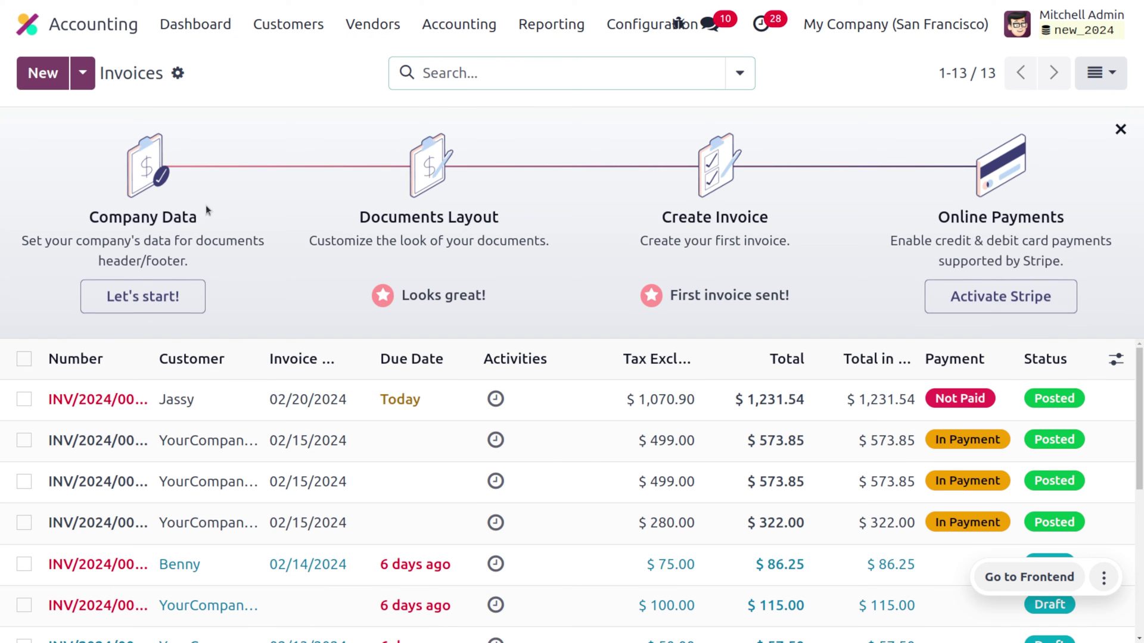
scroll(340, 541, "down", 3)
scroll(341, 541, "up", 3)
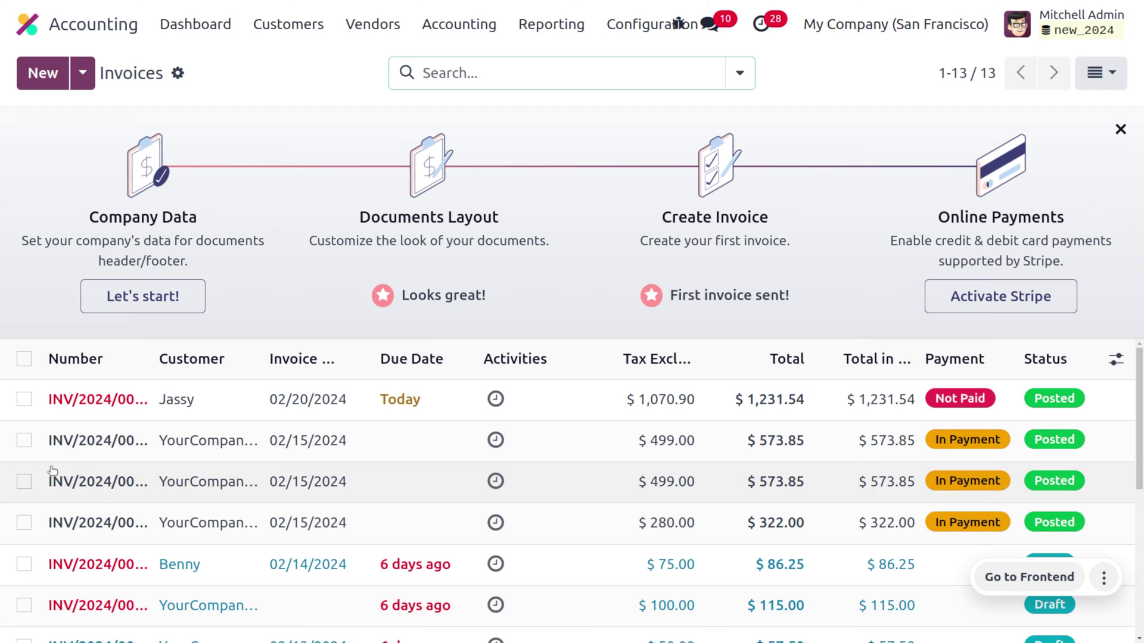
left_click(24, 399)
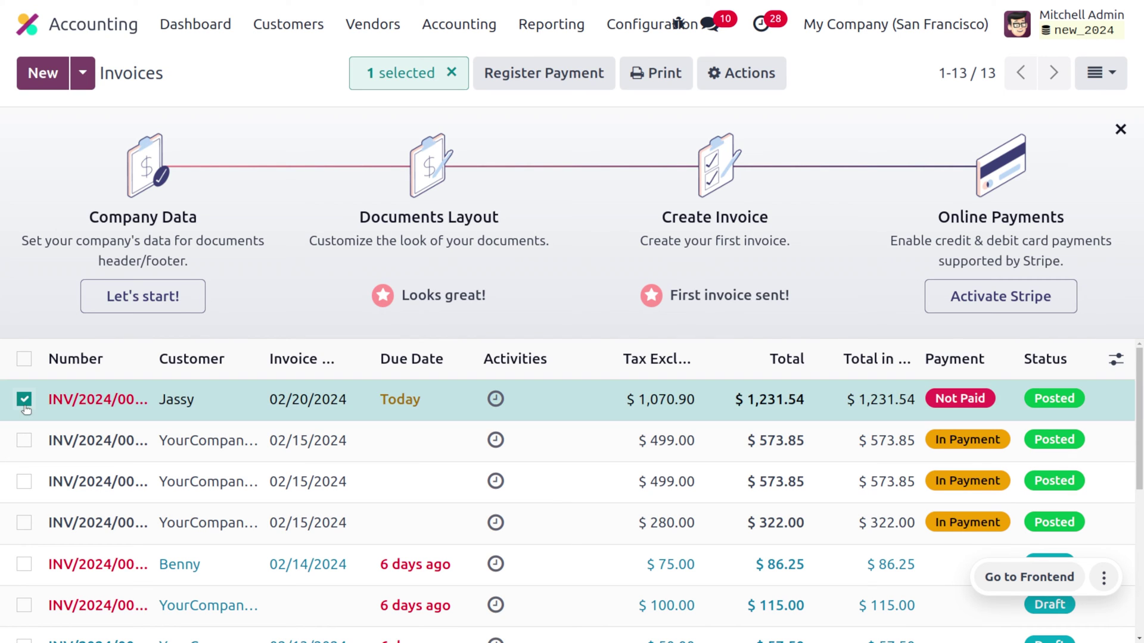
left_click(732, 82)
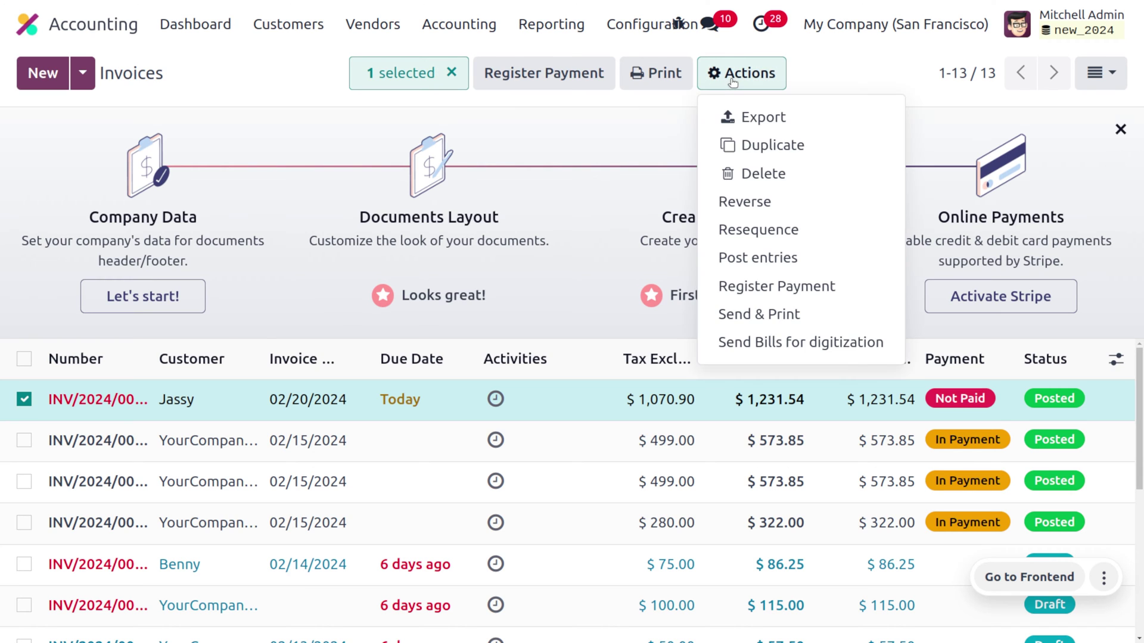
Step: Start an XLSX export of the selected invoice and list the saved export templates
left_click(759, 120)
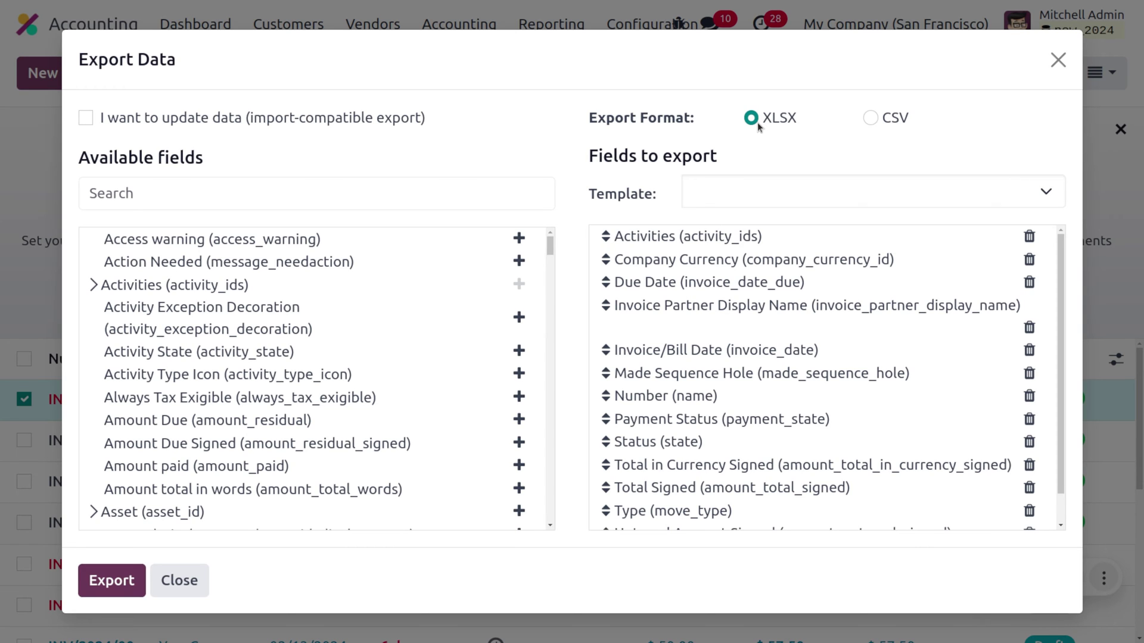
left_click(786, 190)
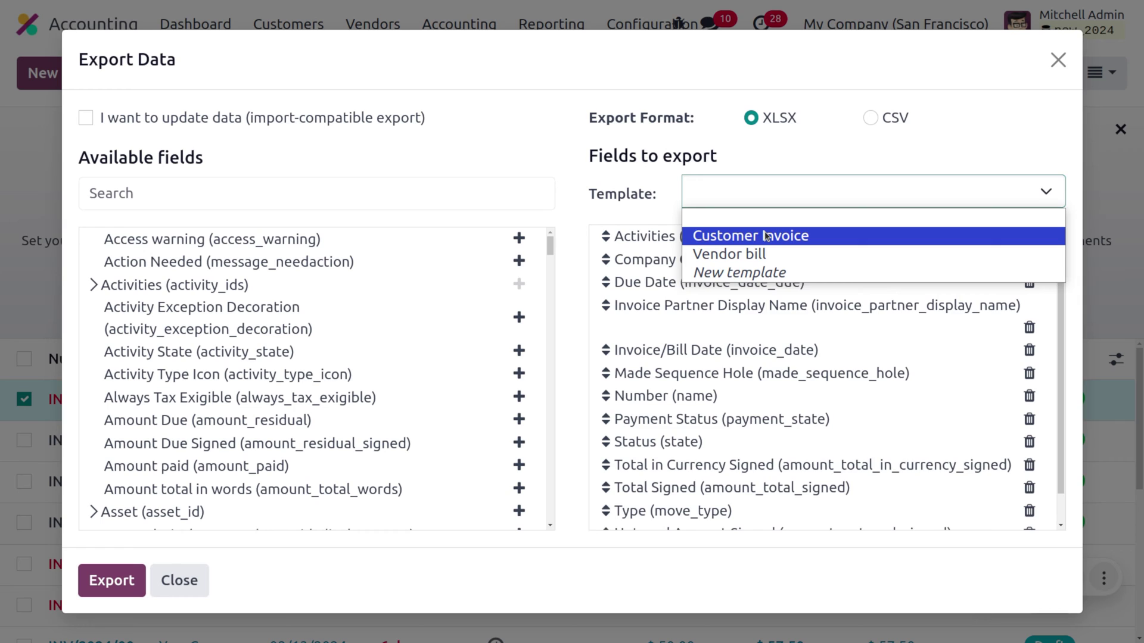
Step: Apply the Customer Invoice template to the export field list
left_click(767, 236)
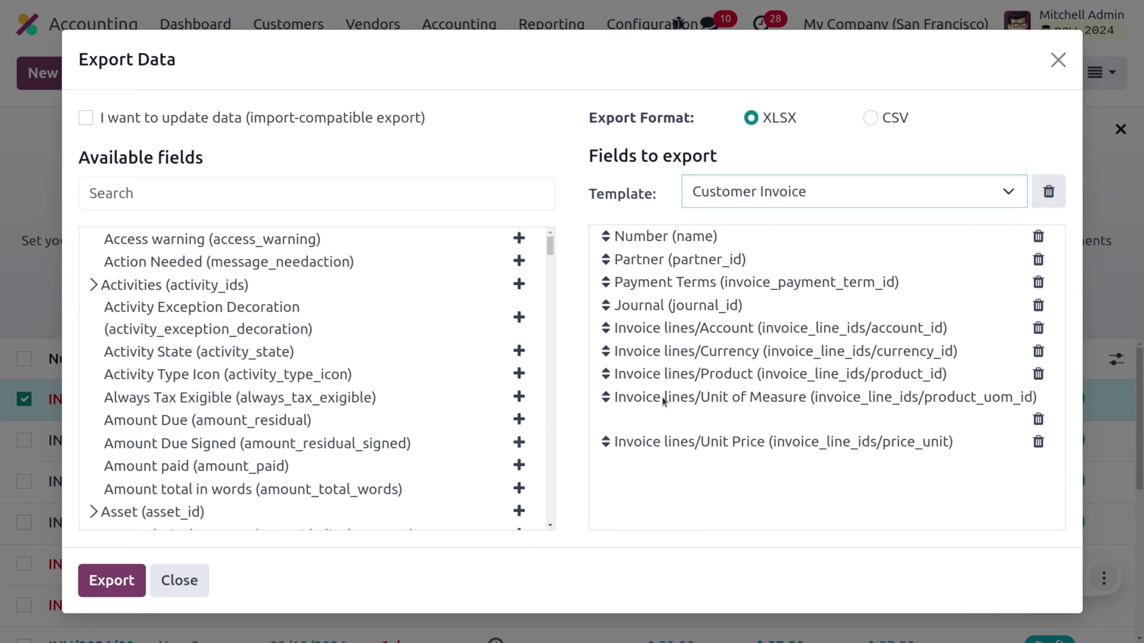
Step: Find the 'bill' field and add Invoice/Bill Date to the exported fields
left_click(282, 198)
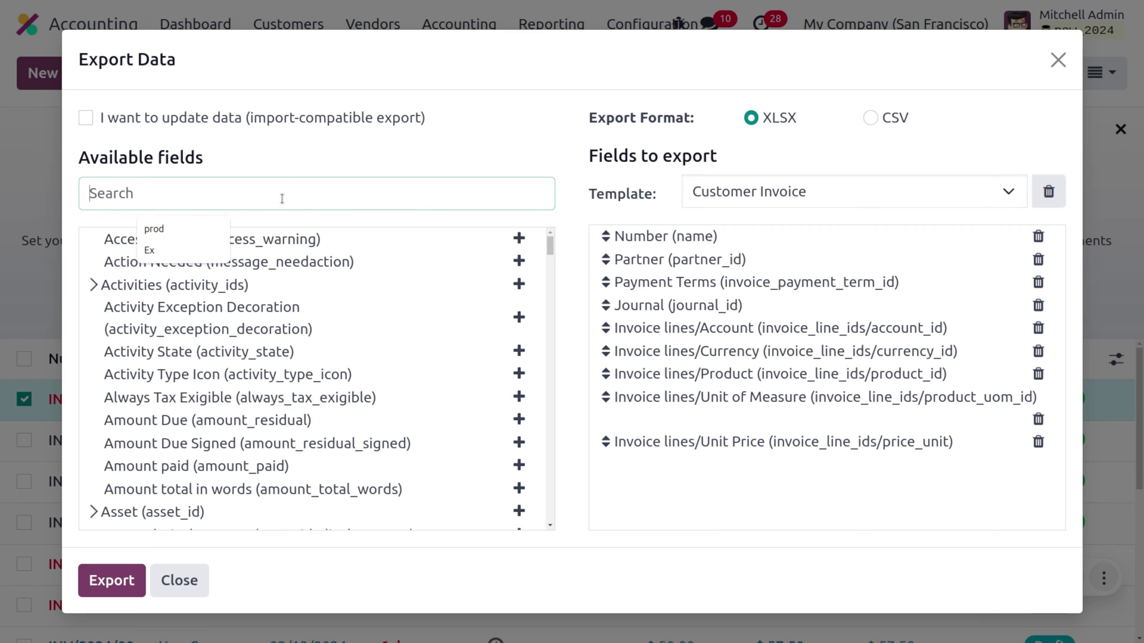
type("bill")
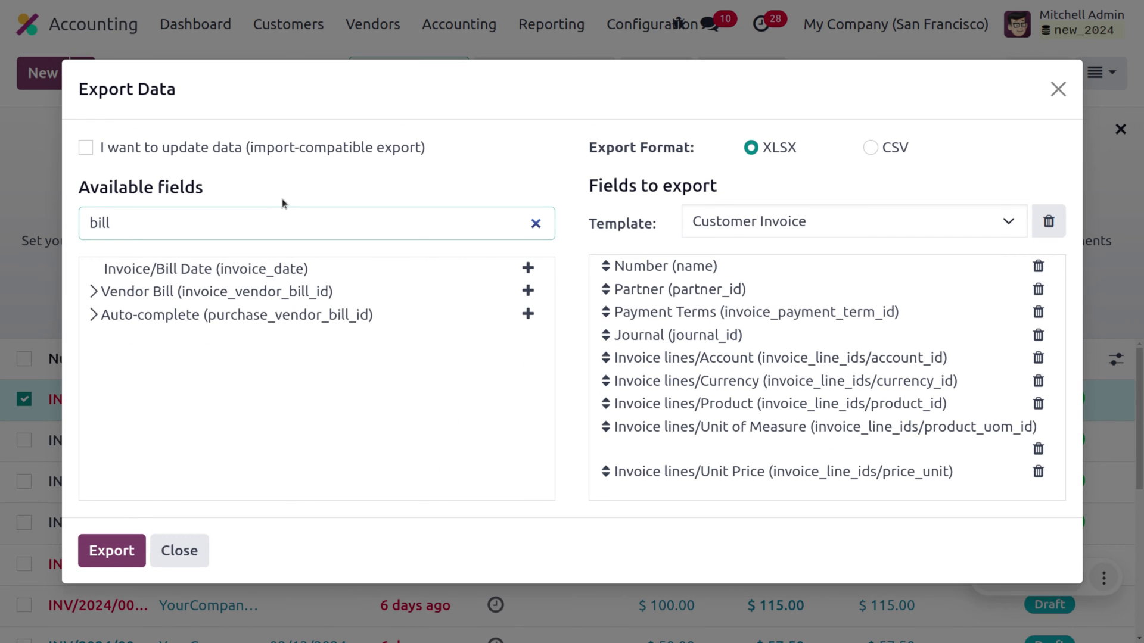
left_click(528, 269)
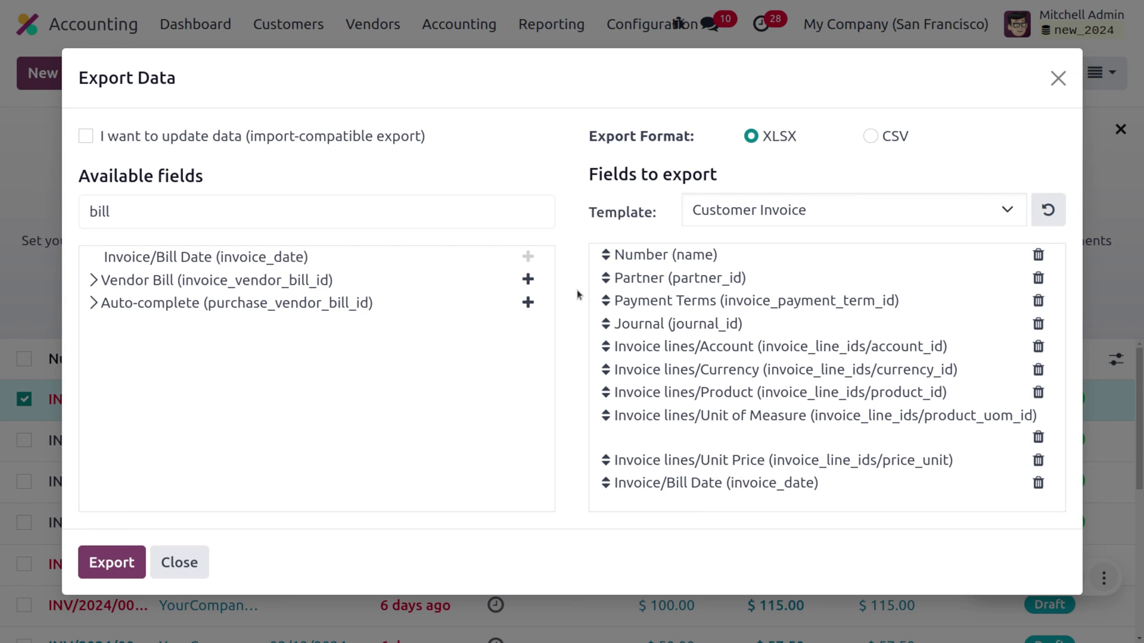
Step: Search 'invo' and add Invoice lines/Quantity to the exported fields
left_click(400, 202)
key("BackSpace")
key("BackSpace")
key("BackSpace")
key("BackSpace")
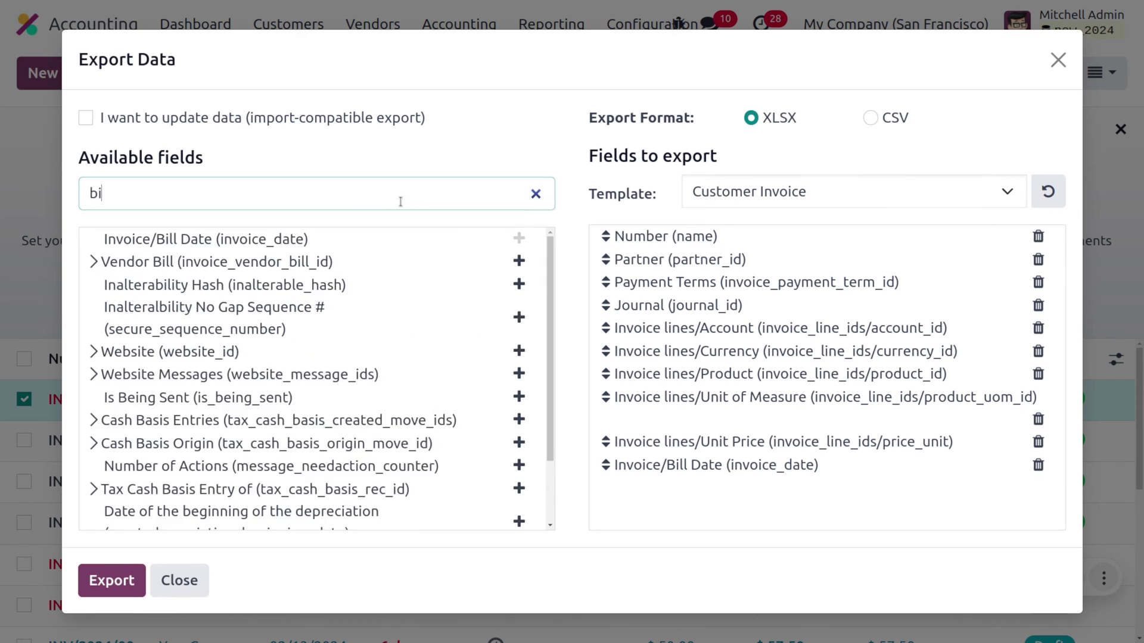
type("inv")
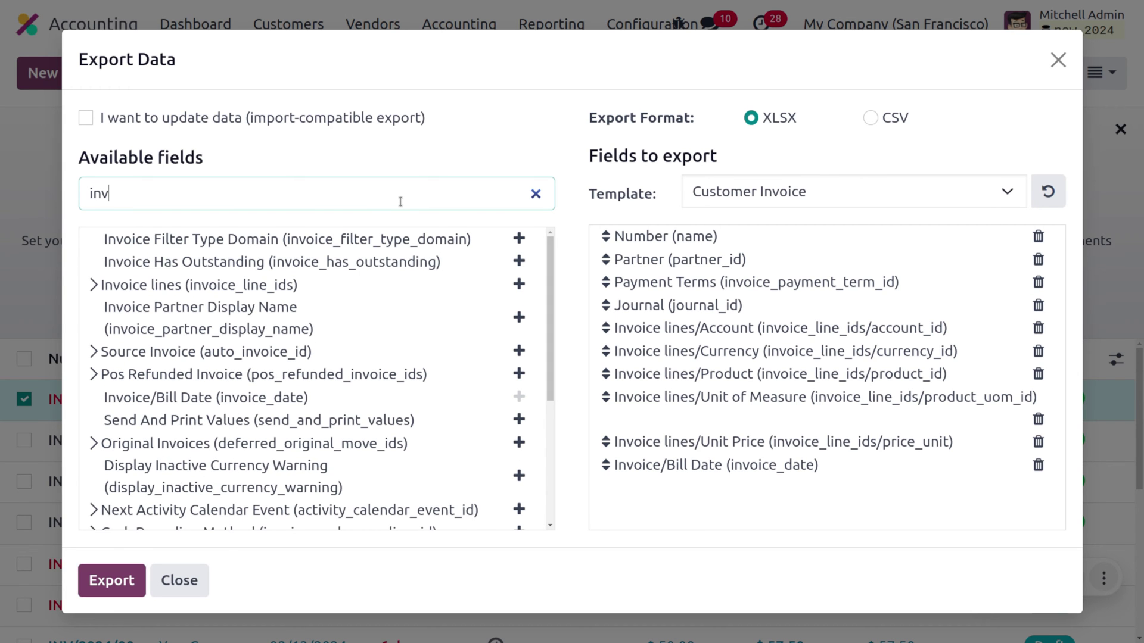
type("o")
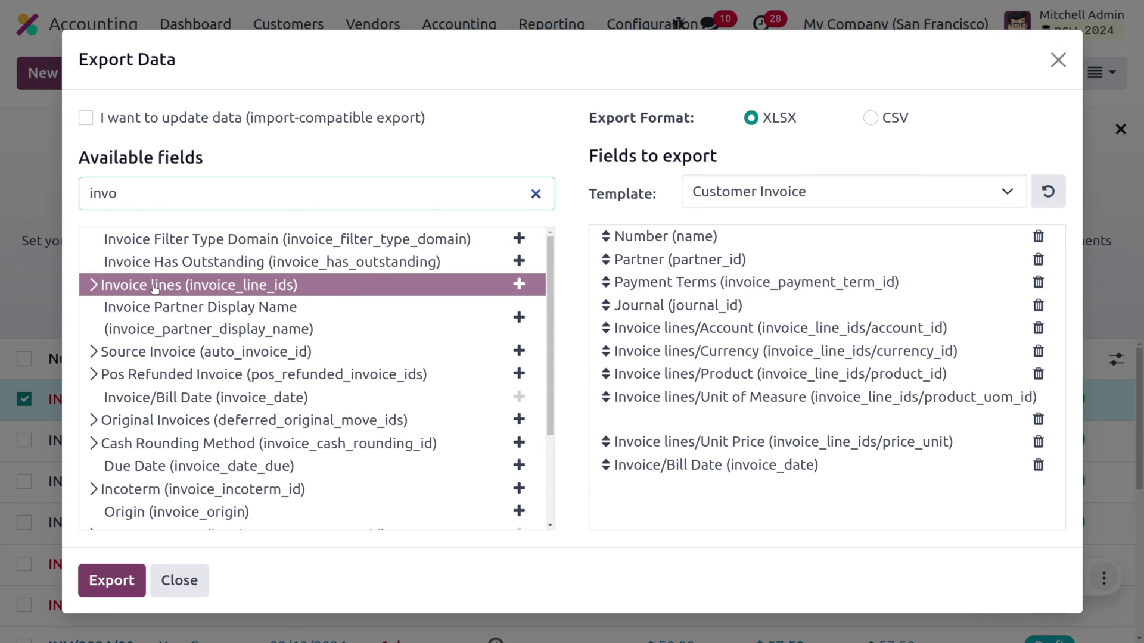
left_click(93, 285)
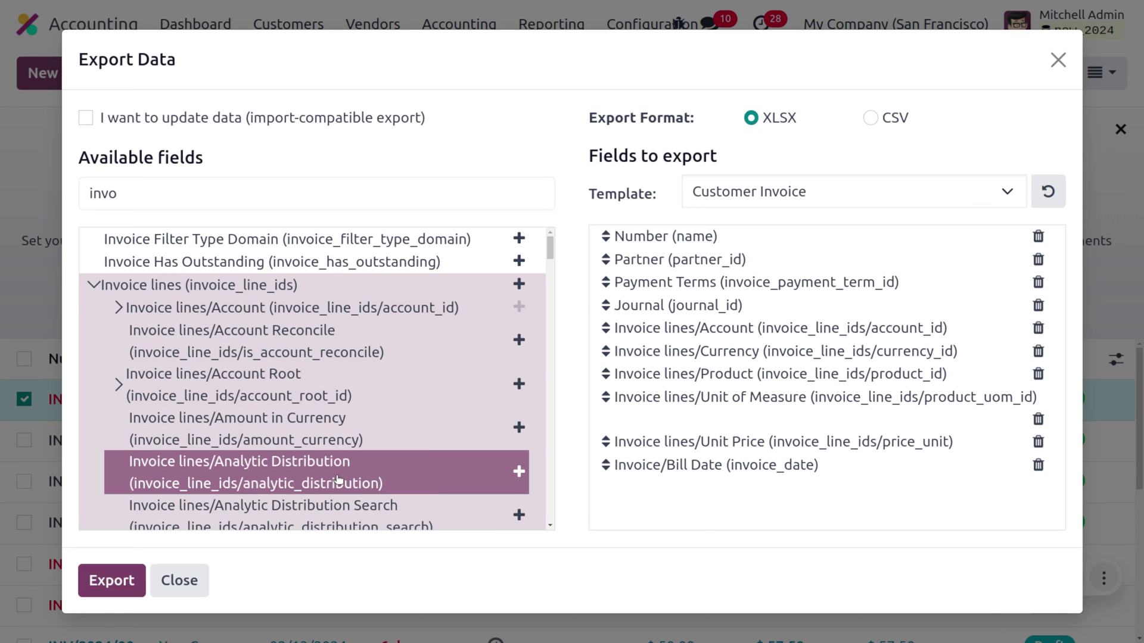
scroll(338, 480, "down", 10)
scroll(337, 480, "down", 3)
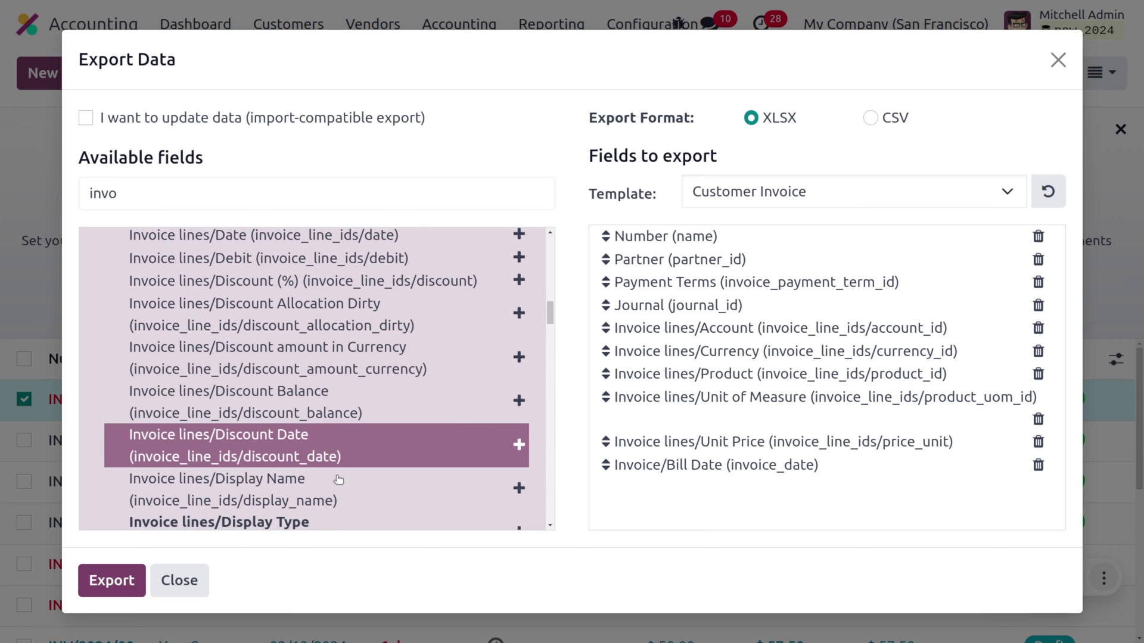
scroll(338, 480, "down", 5)
scroll(338, 480, "down", 6)
scroll(337, 479, "down", 6)
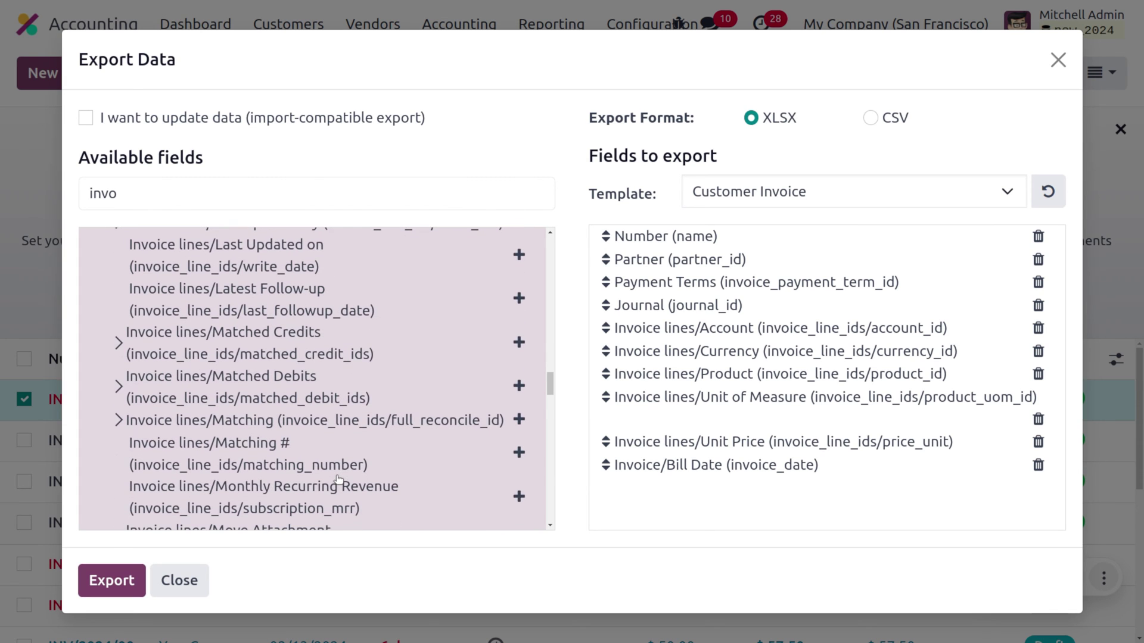
scroll(338, 480, "down", 1)
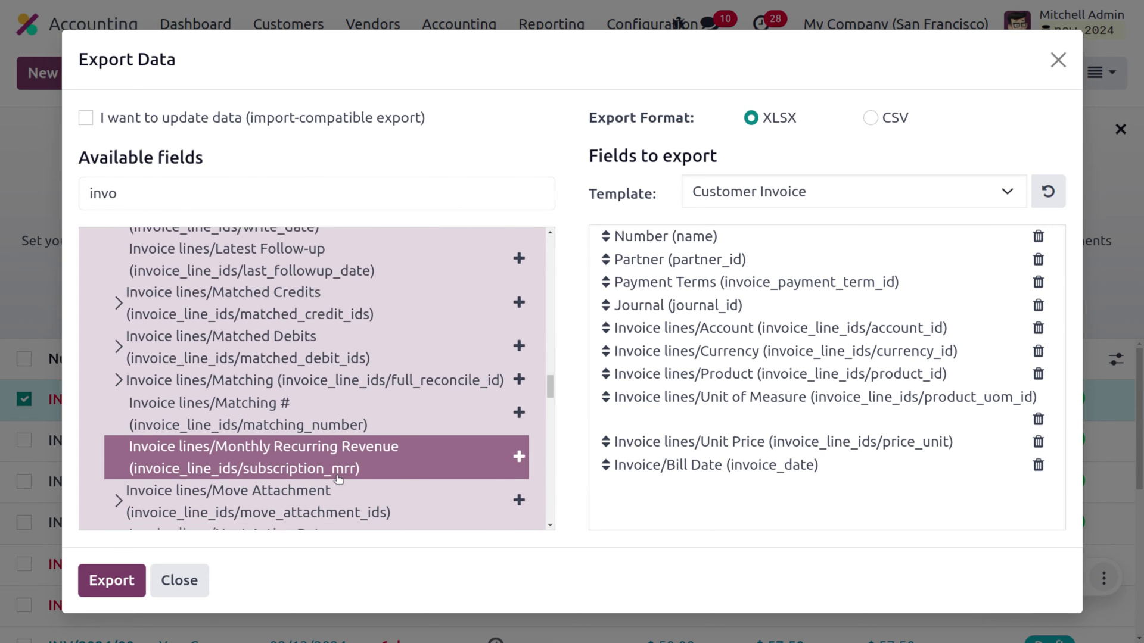
scroll(337, 480, "down", 3)
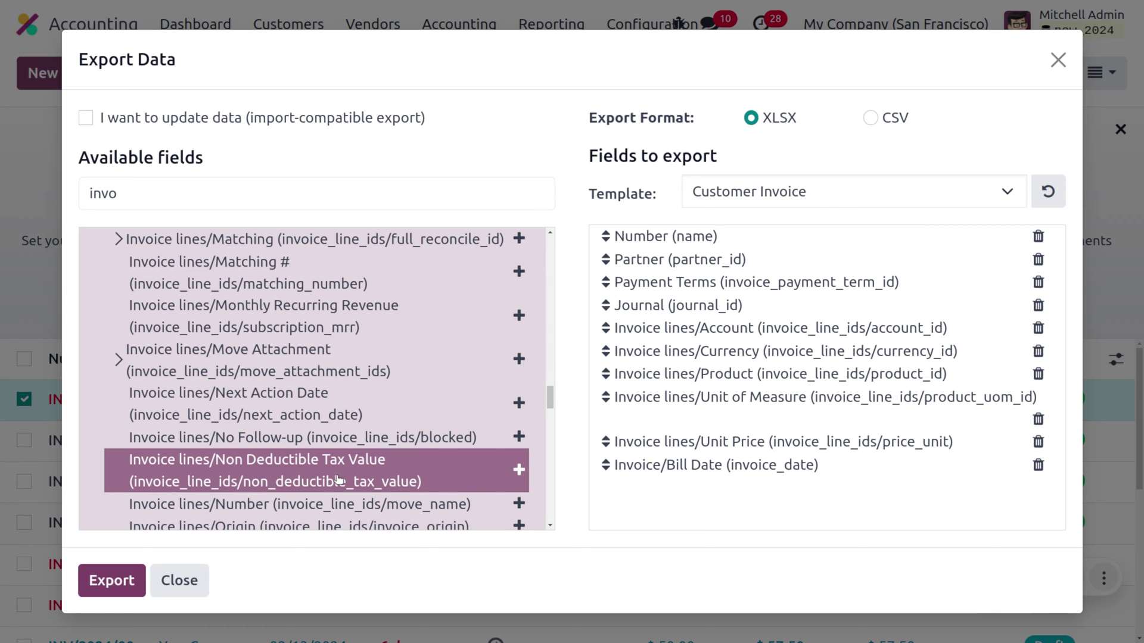
scroll(338, 480, "down", 7)
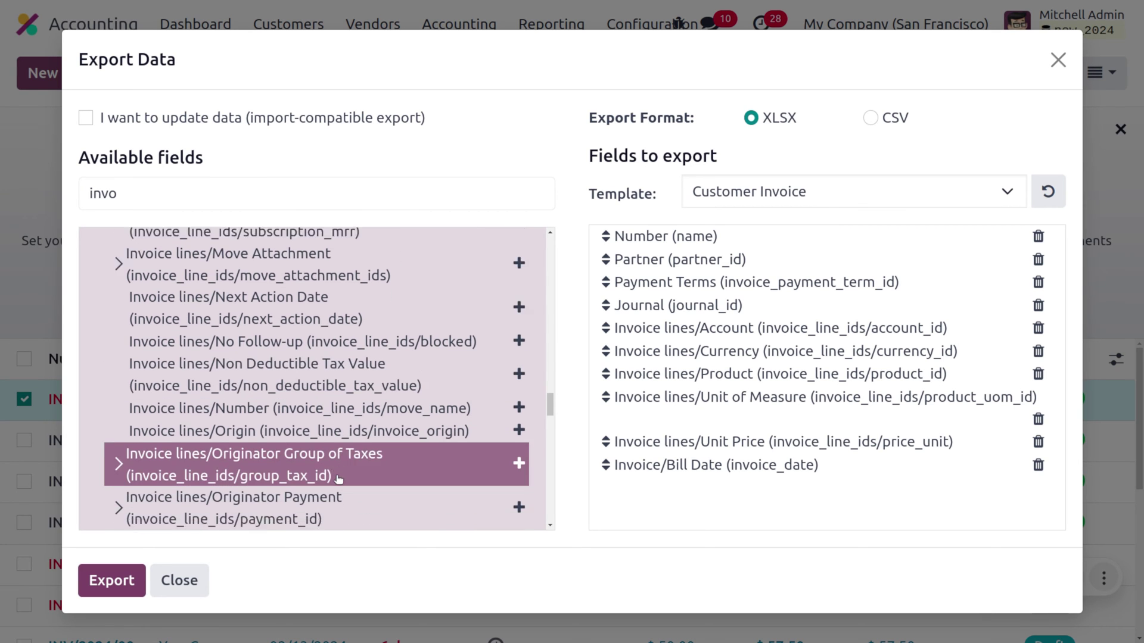
scroll(338, 480, "down", 4)
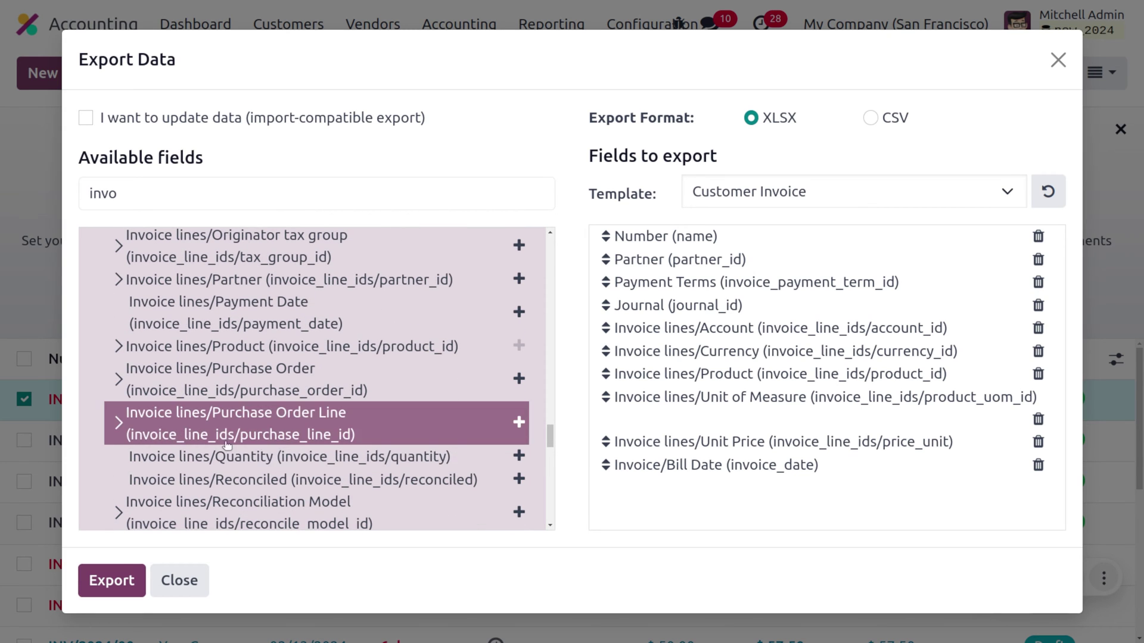
left_click(518, 456)
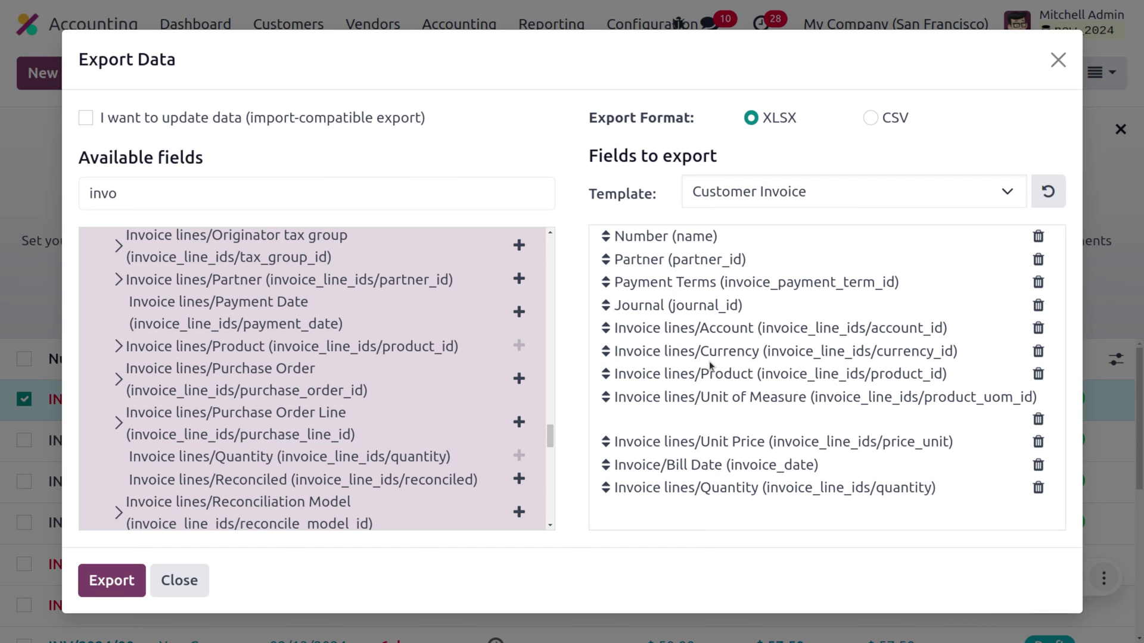
Step: Download the invoice export as an XLSX file and close the Export Data dialog
left_click(104, 583)
left_click(1057, 60)
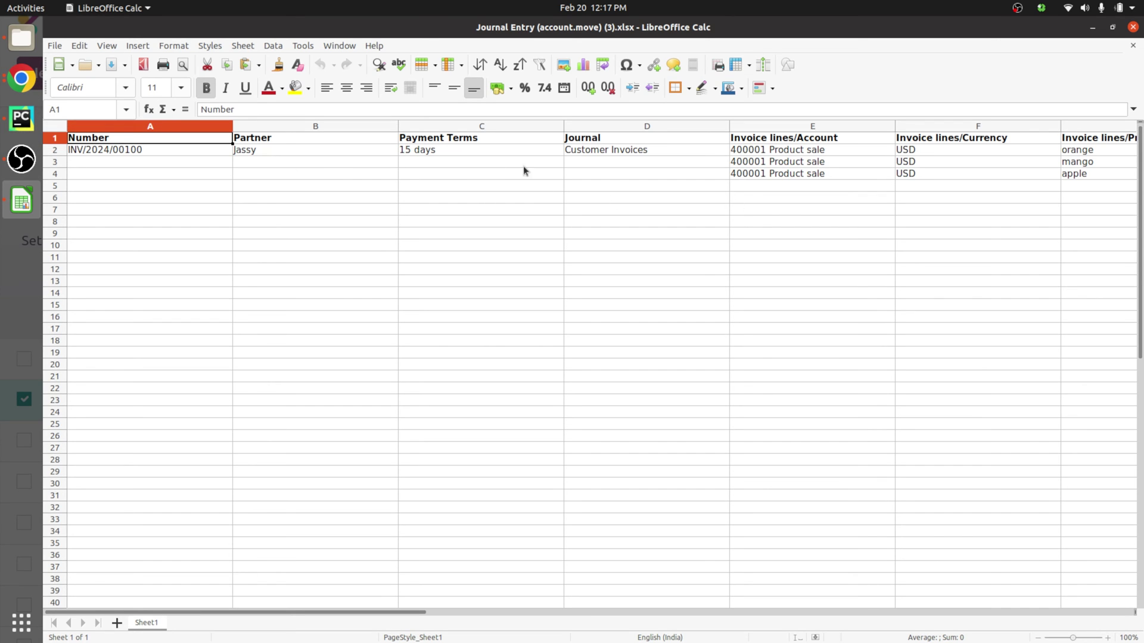
Step: Change the invoice number in A2 to INV/2024/01000
double_click(156, 156)
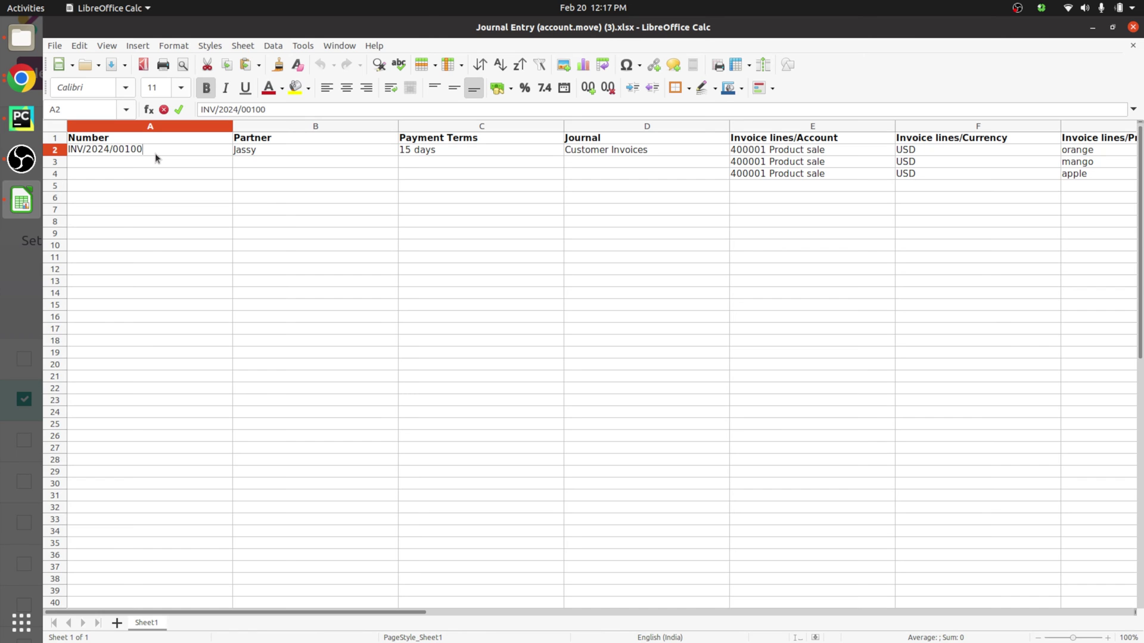
key("BackSpace")
key("BackSpace")
key("BackSpace")
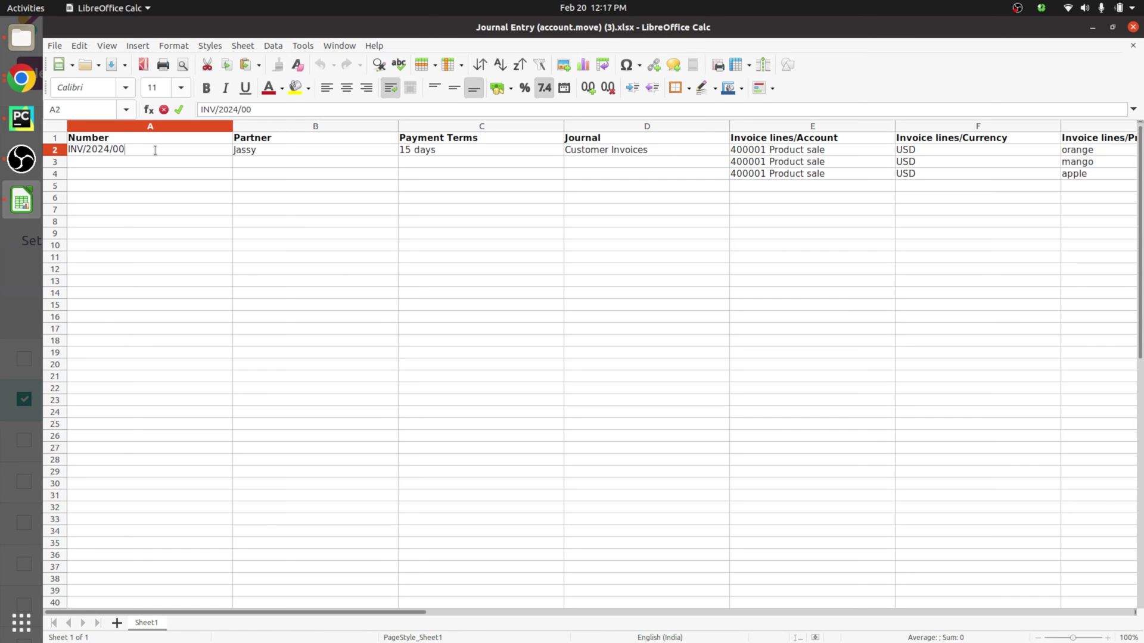
key("BackSpace")
type("1000")
left_click(292, 155)
Step: Replace the partner in B2 with the new customer's name
double_click(292, 151)
key("BackSpace")
key("BackSpace")
key("BackSpace")
key("BackSpace")
key("BackSpace")
type("Dilna")
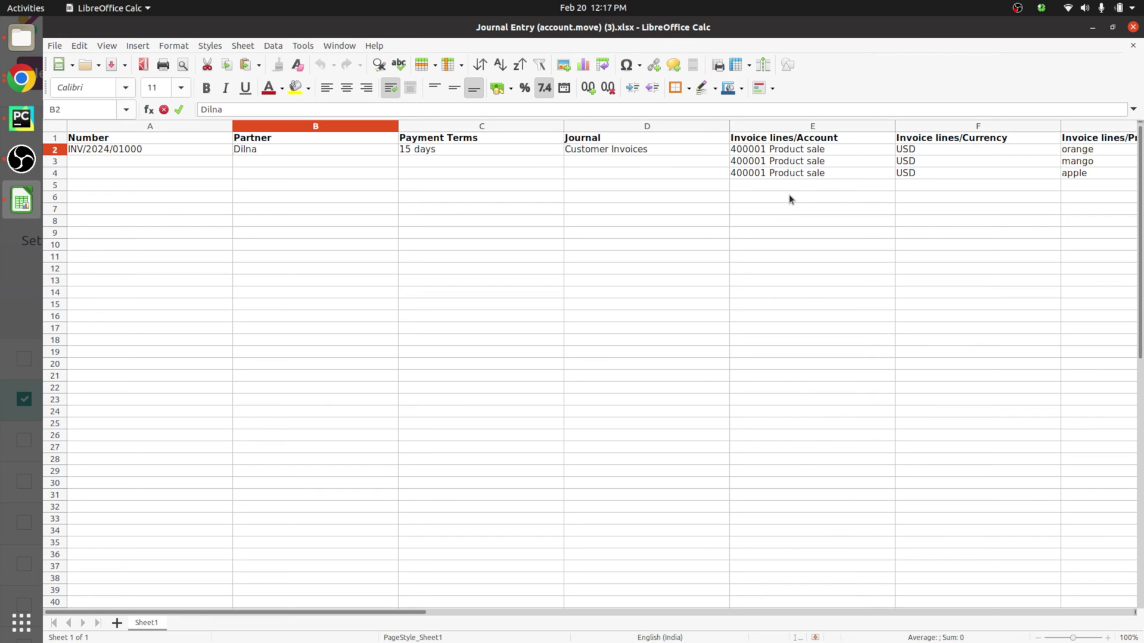
left_click(943, 174)
key("Right")
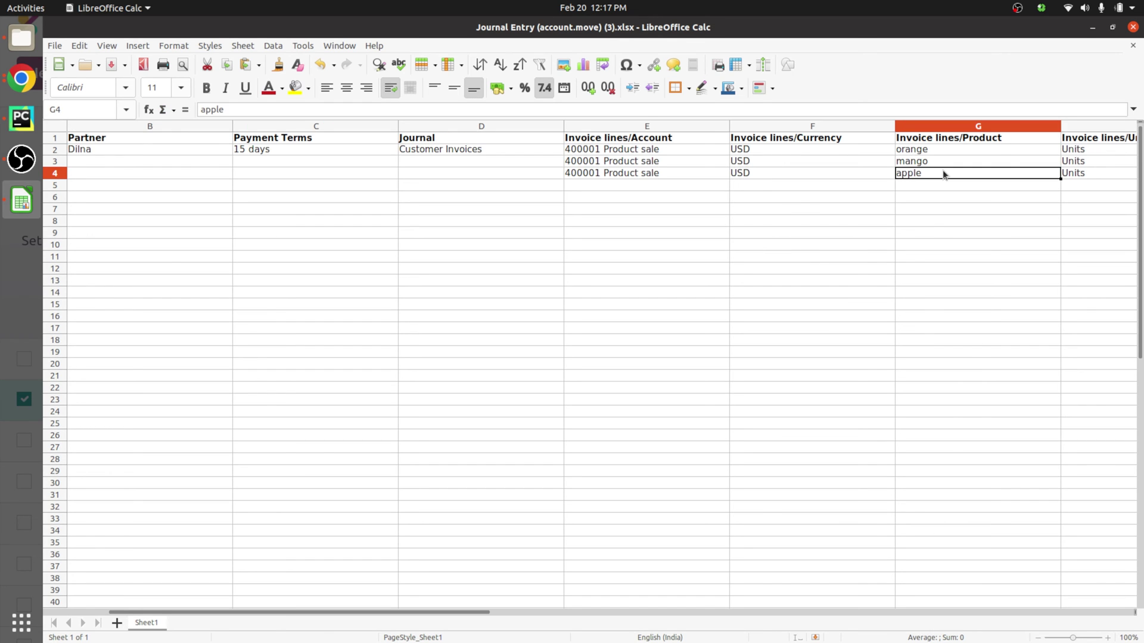
key("Up")
key("Up")
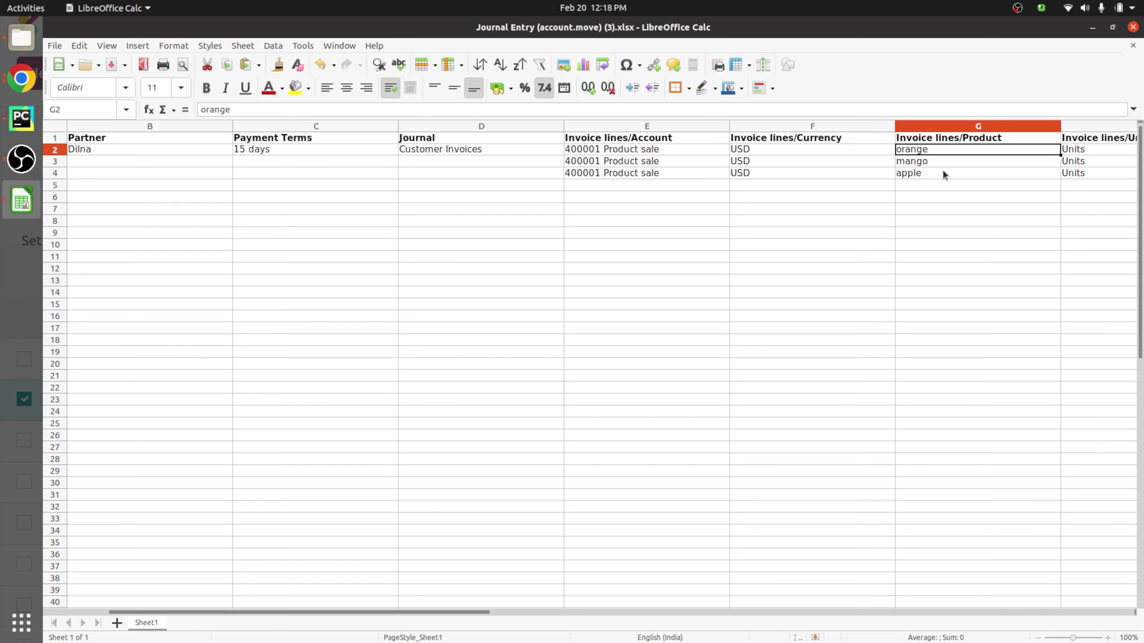
key("BackSpace")
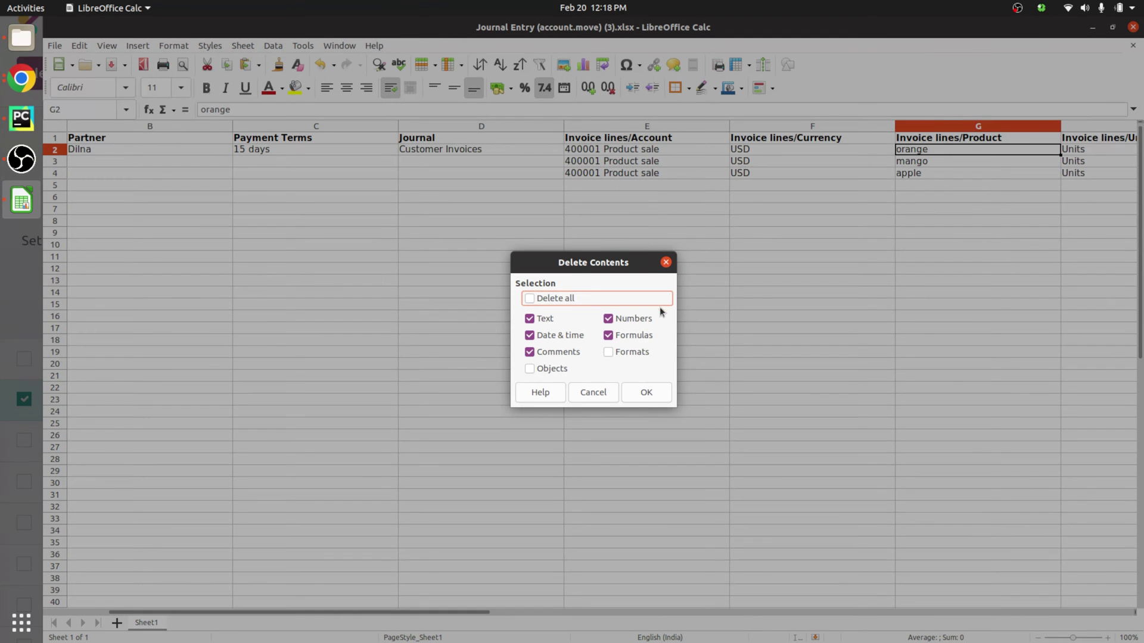
left_click(665, 262)
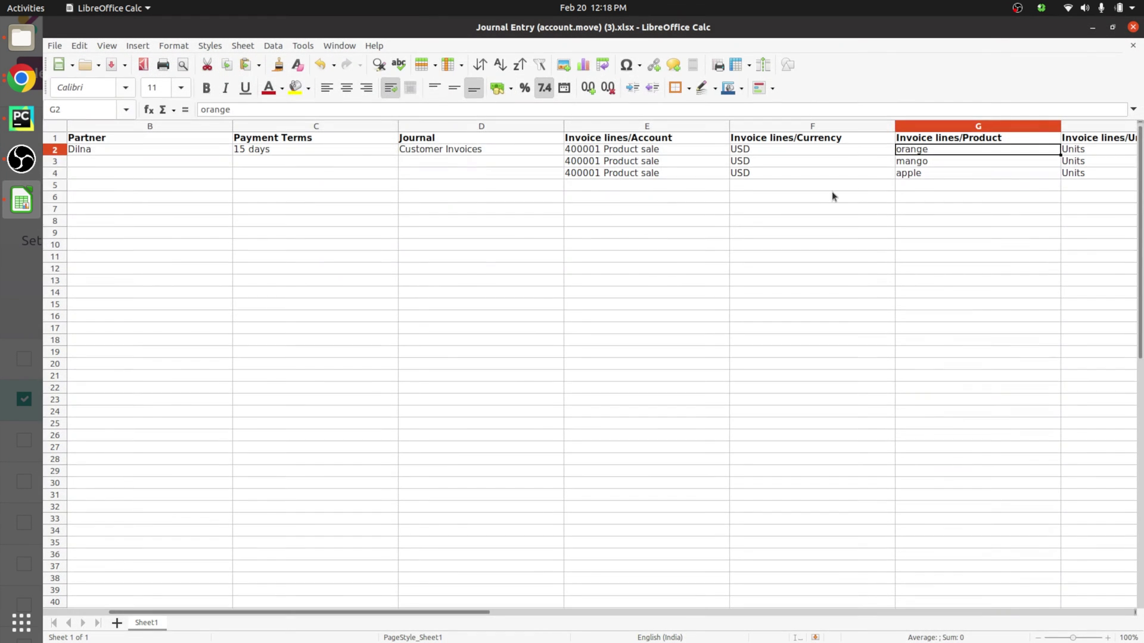
Step: Rename the products in G2–G4 to Table, chair and wooden stool
double_click(939, 150)
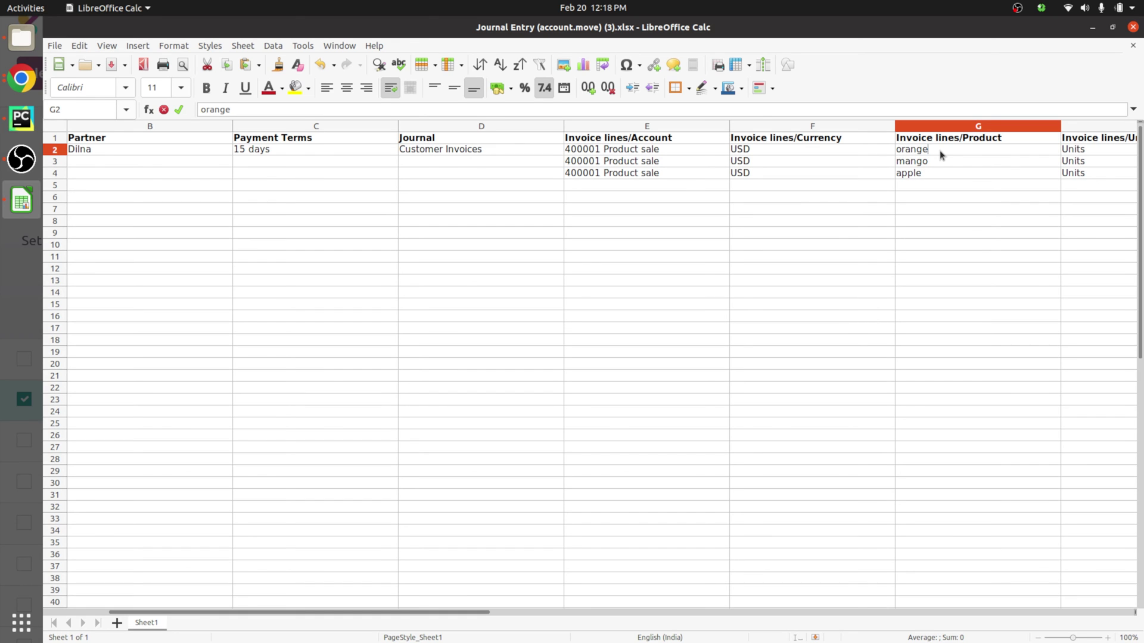
key("BackSpace")
key("BackSpace")
key("BackSpace")
key("BackSpace")
key("BackSpace")
key("BackSpace")
type("Table")
left_click(936, 159)
double_click(937, 160)
key("BackSpace")
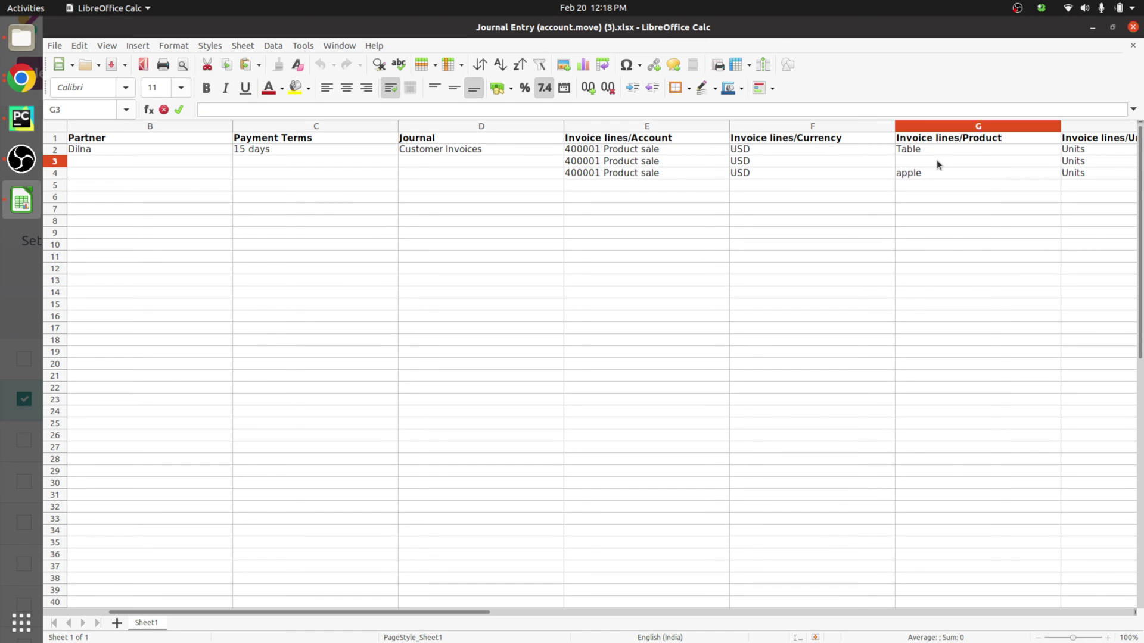
type("chair")
double_click(920, 174)
key("BackSpace")
type("wooden stool")
left_click(1078, 189)
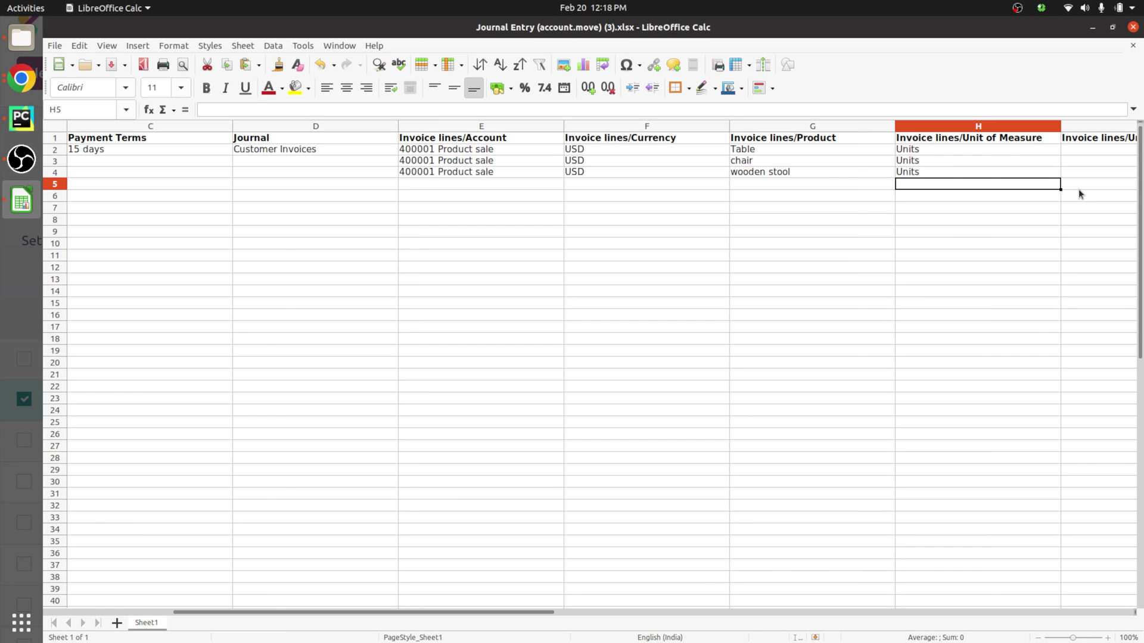
Step: Bring the Unit Price and Invoice/Bill Date columns into view, landing on J2
left_click(1078, 194)
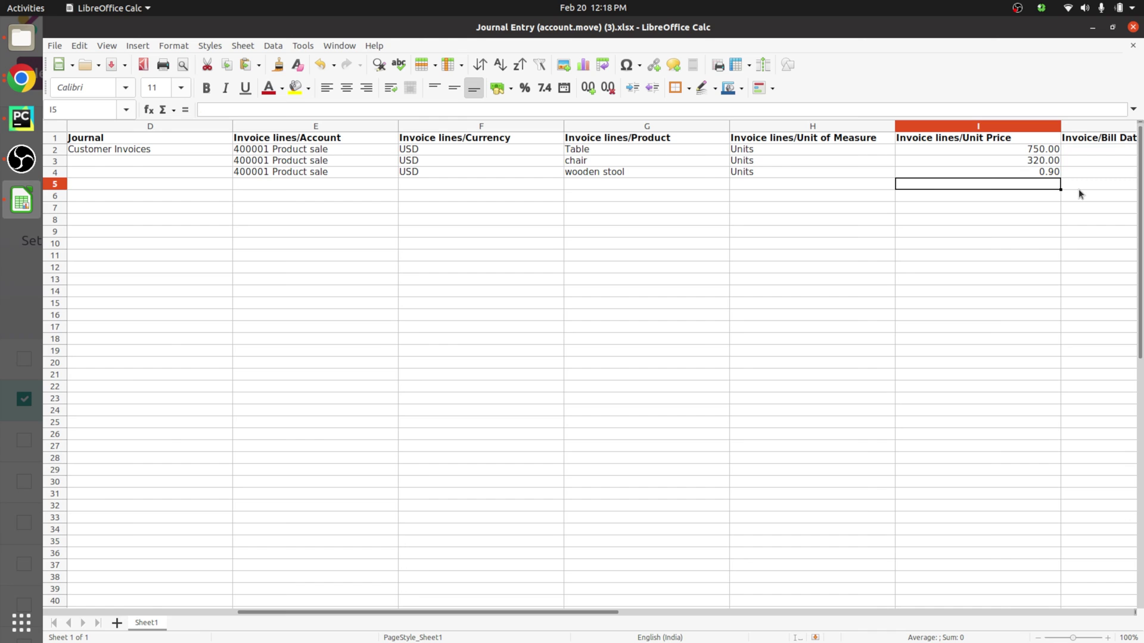
left_click(1078, 194)
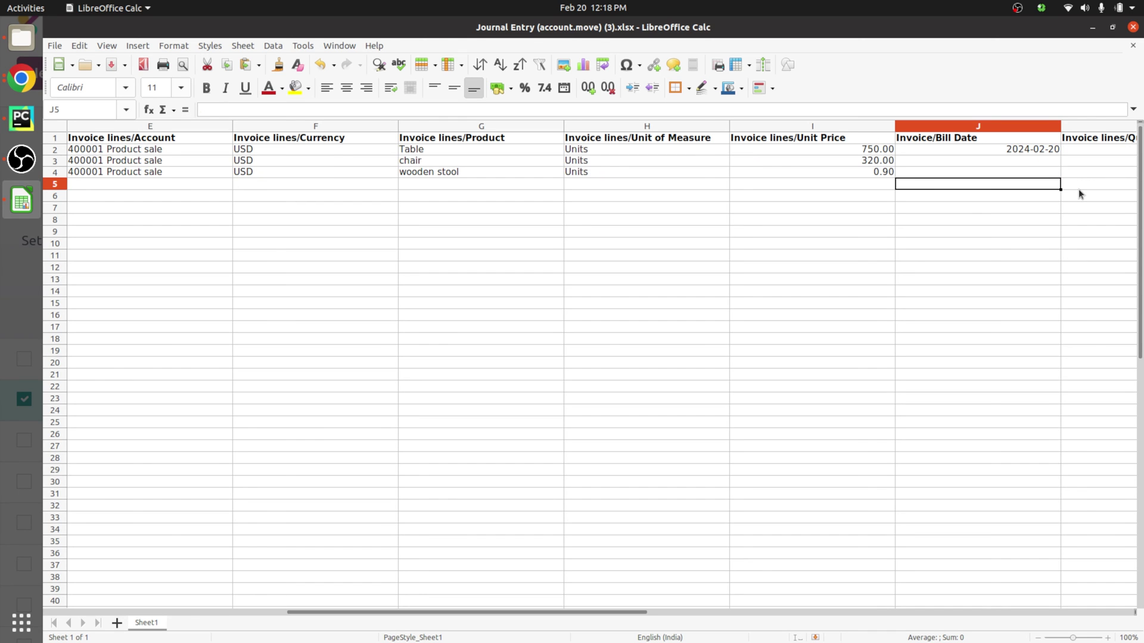
key("Up")
key("Up")
key("Up")
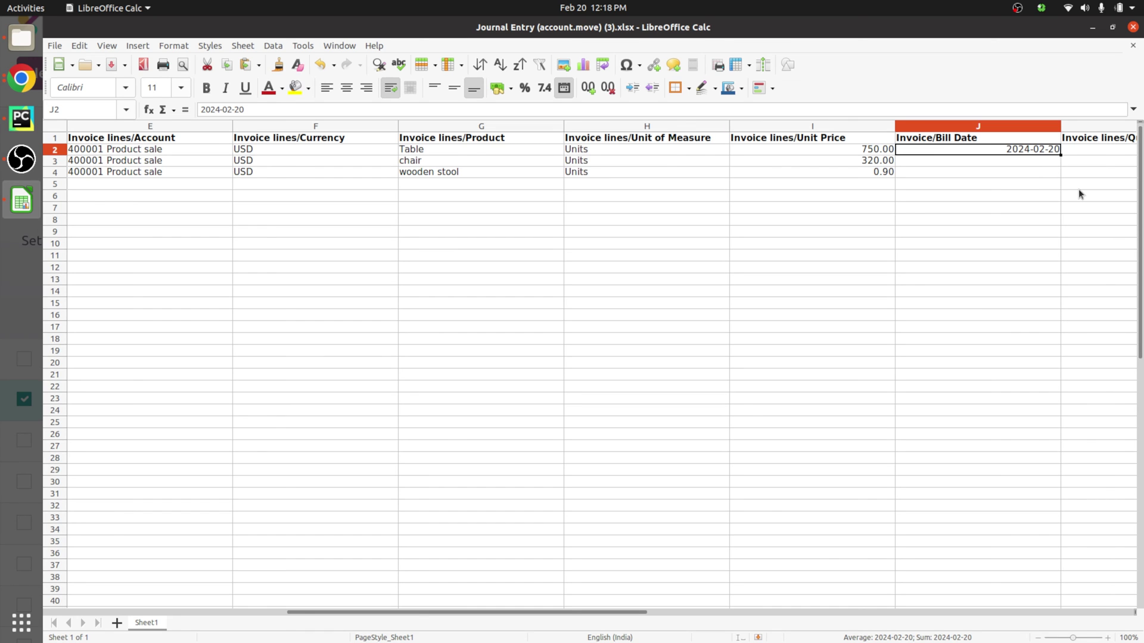
Step: Enter quantities 1, 4 and 2 in K2–K4 for Table, chair and wooden stool
key("Right")
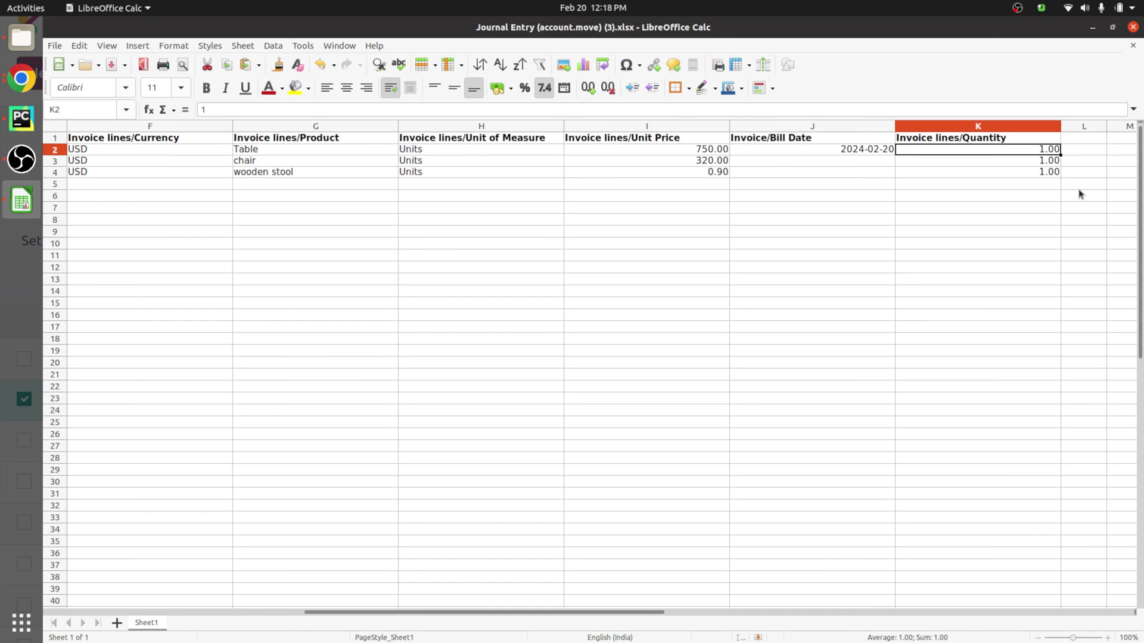
type("2")
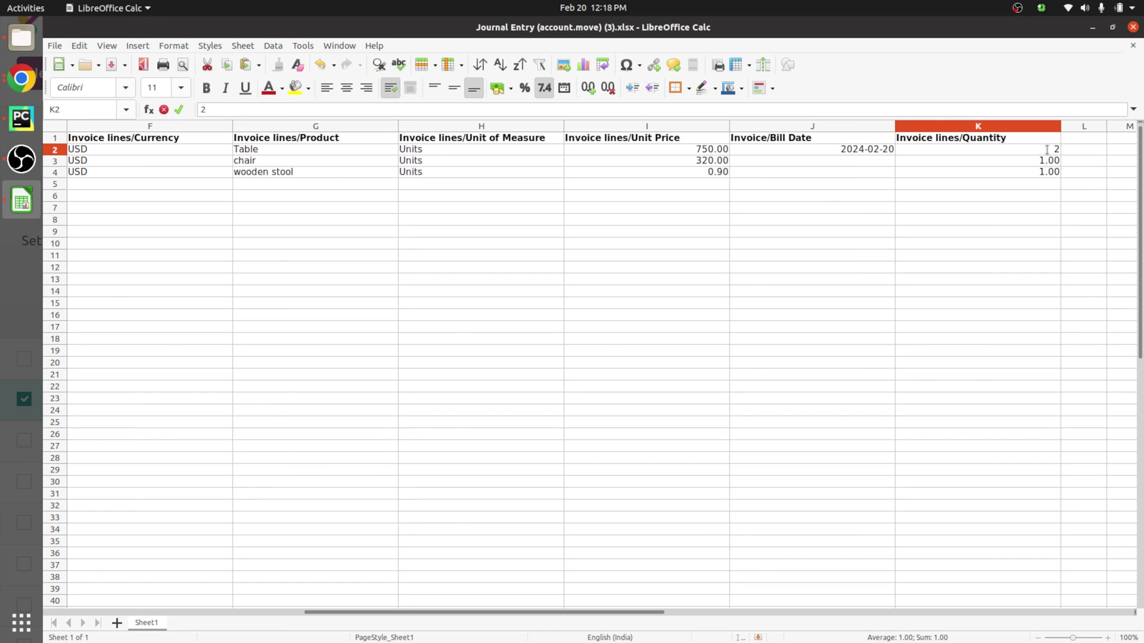
key("BackSpace")
type("1")
key("Return")
double_click(1049, 164)
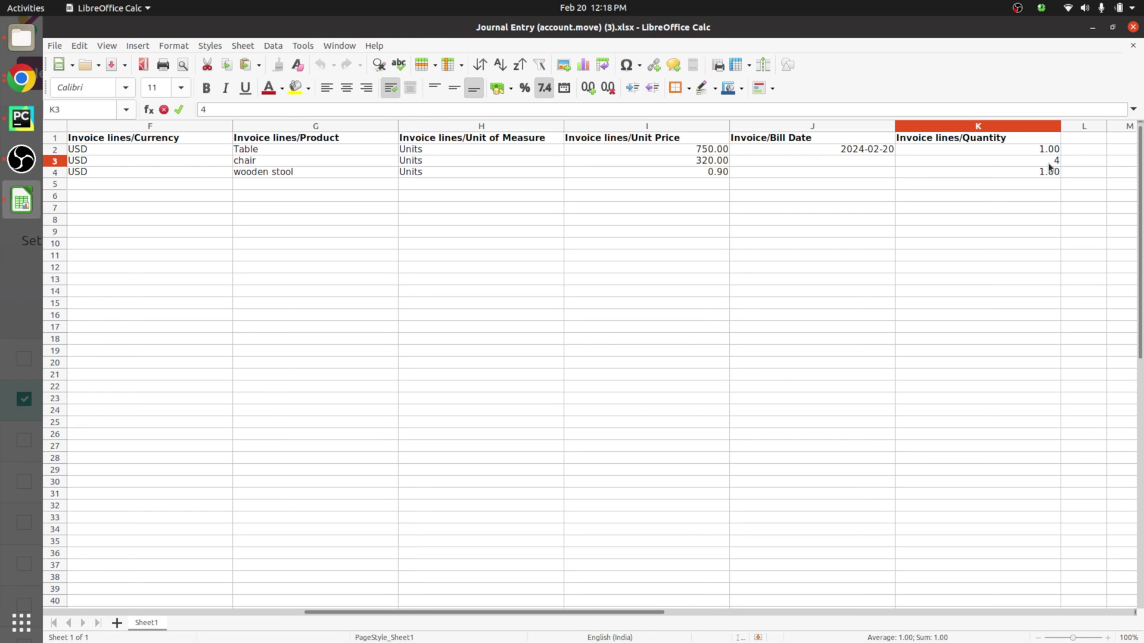
double_click(1045, 169)
left_click(784, 338)
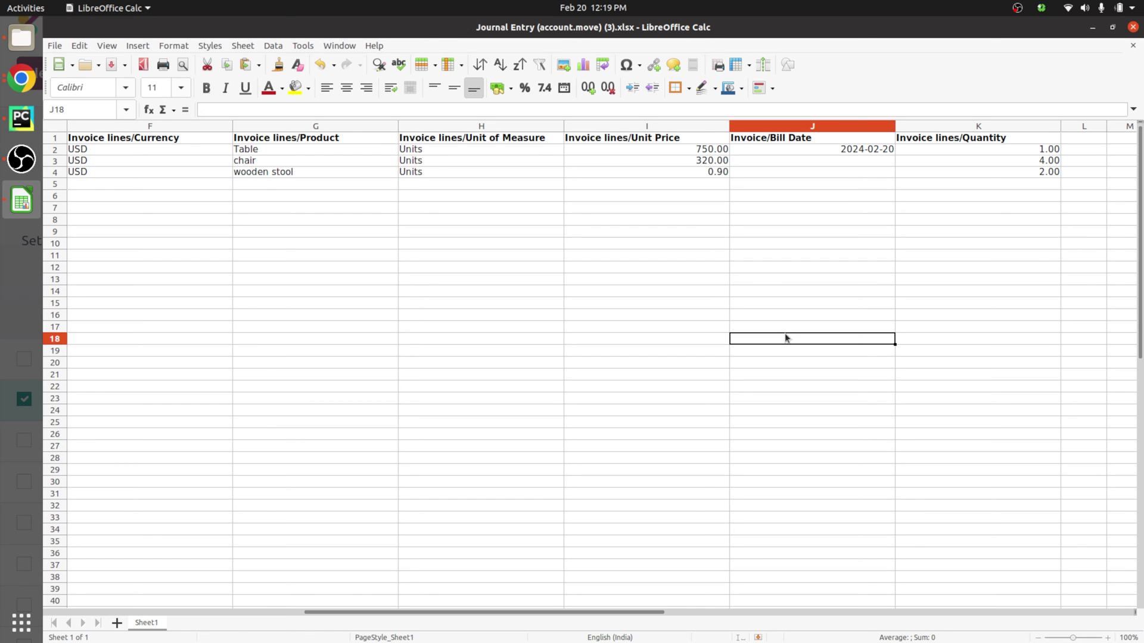
Step: Save the sheet in Excel 2007–365 format and return to Odoo in Chrome
key("ctrl+s")
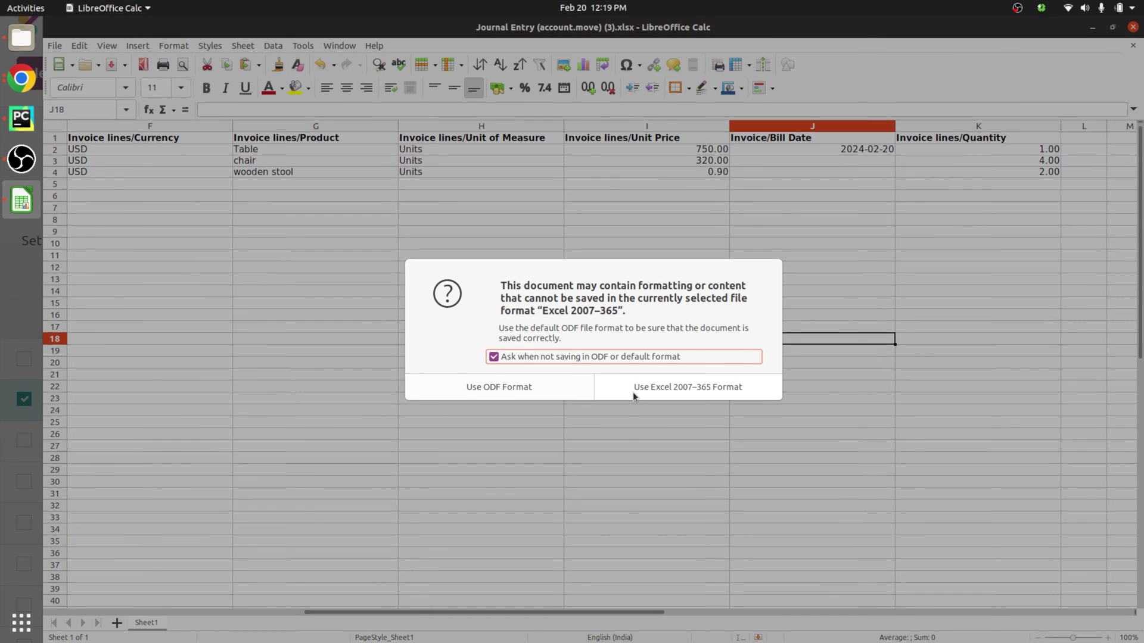
left_click(632, 392)
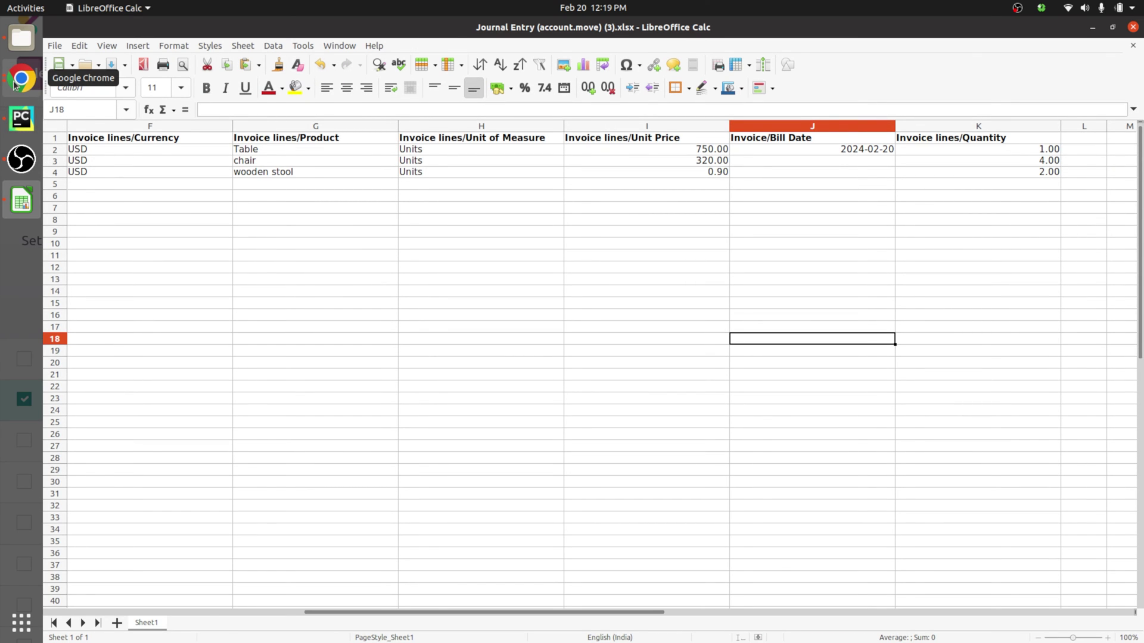
key("alt+Tab")
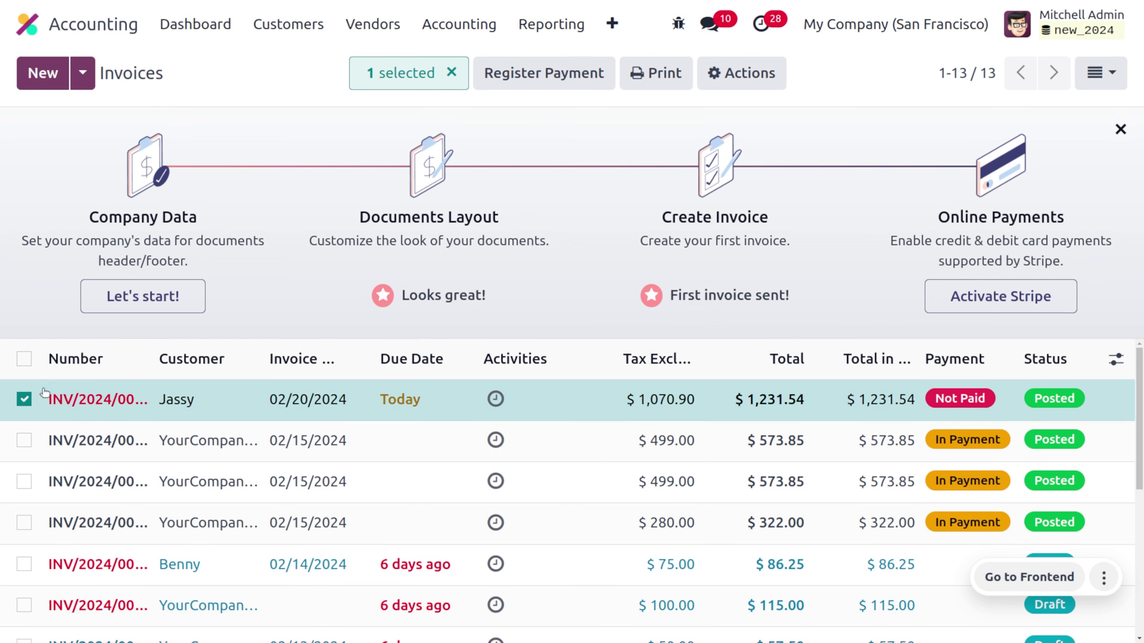
Step: Deselect the invoice and import Journal Entry (account.move) (3).xlsx from Downloads via Import records
left_click(23, 404)
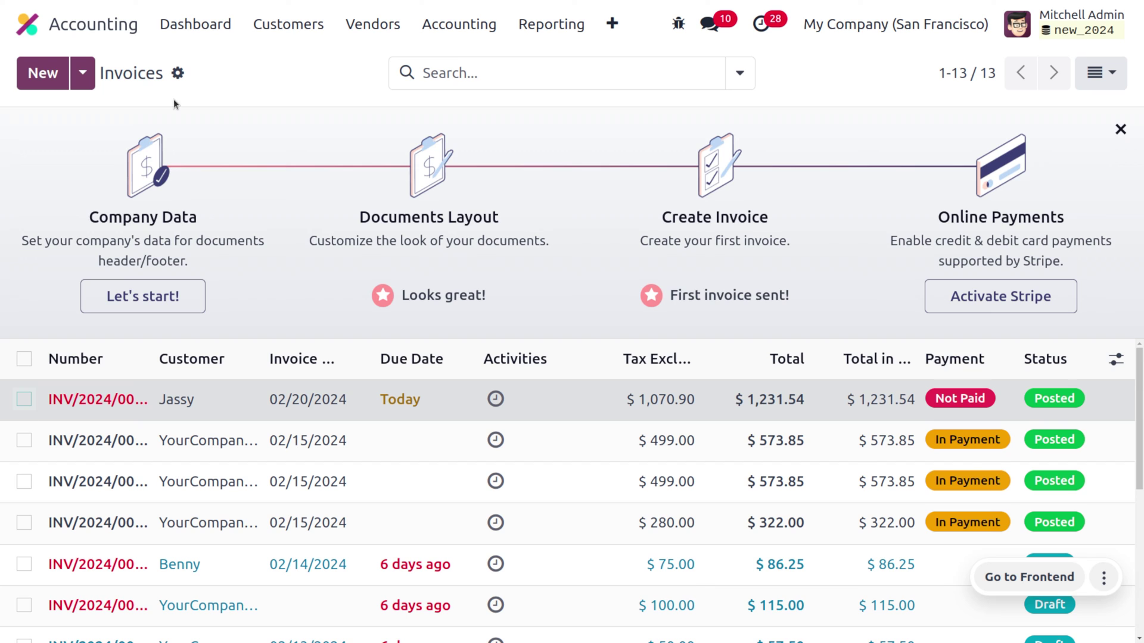
left_click(177, 74)
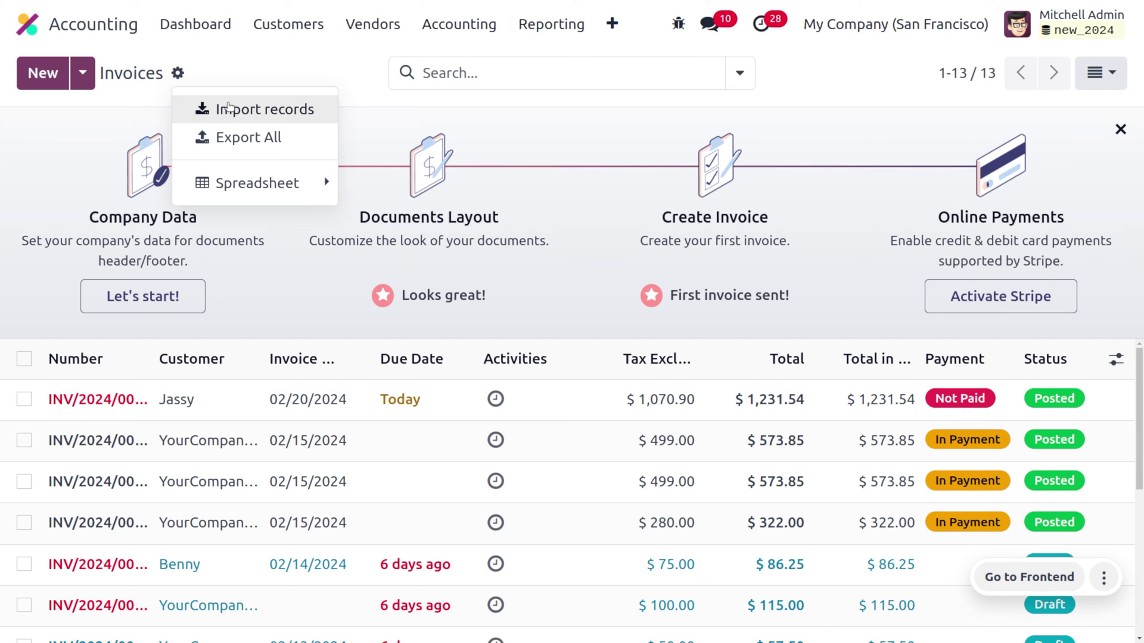
left_click(229, 107)
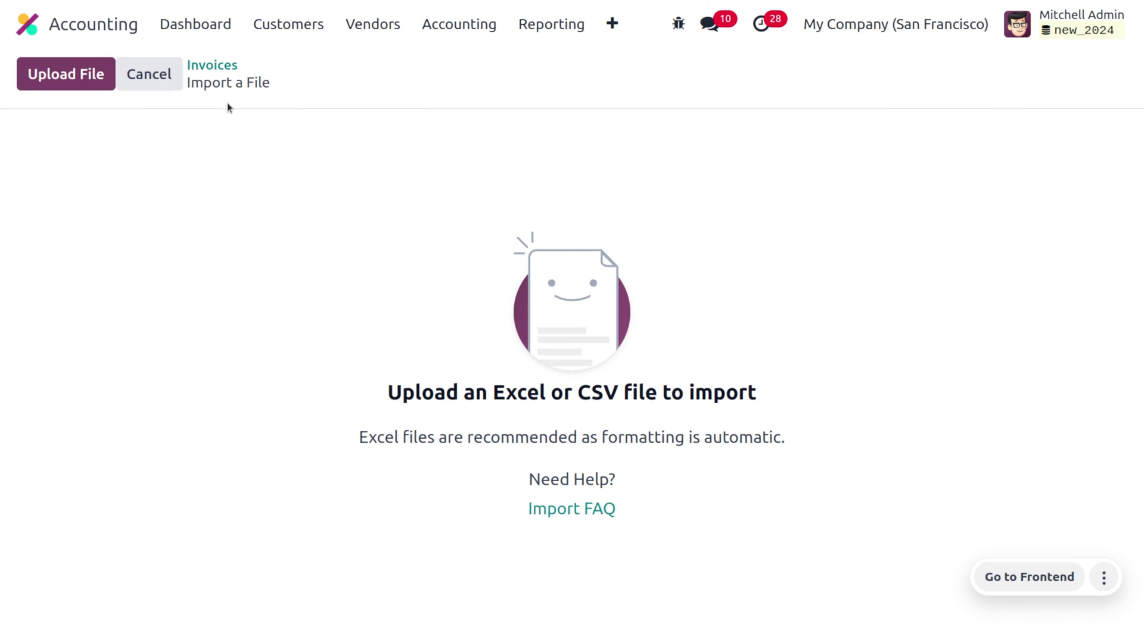
left_click(77, 70)
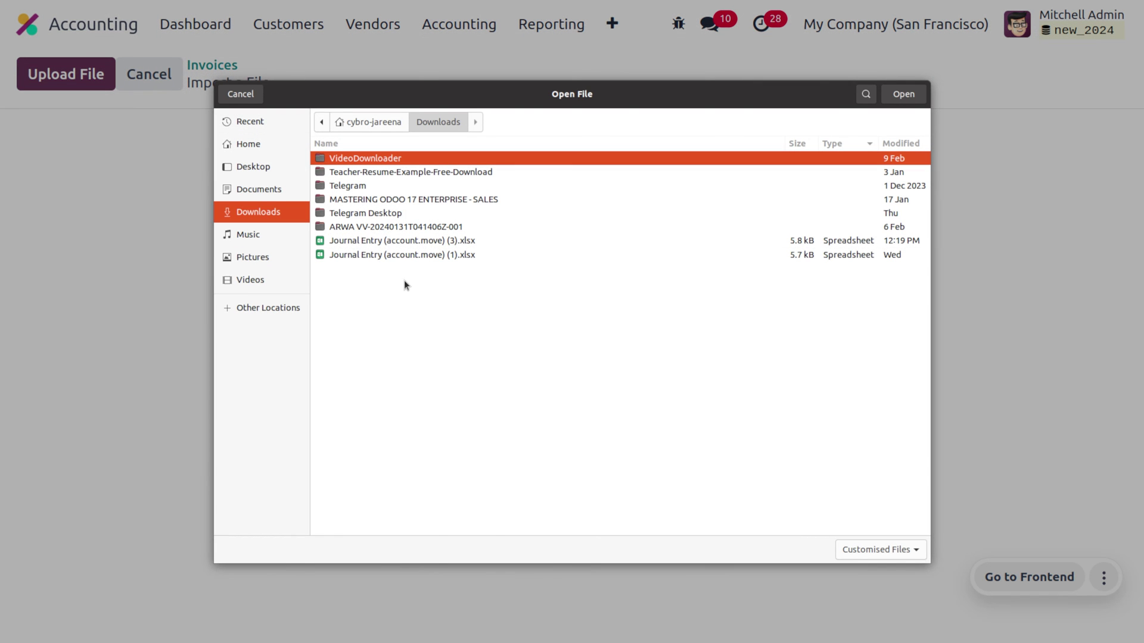
left_click(404, 242)
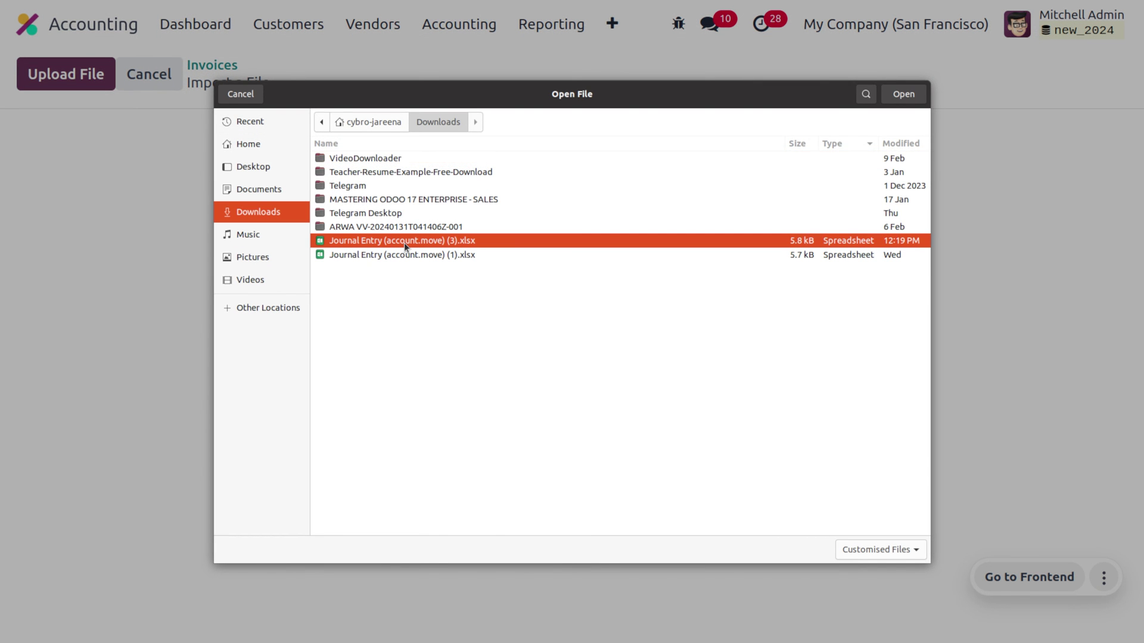
left_click(892, 91)
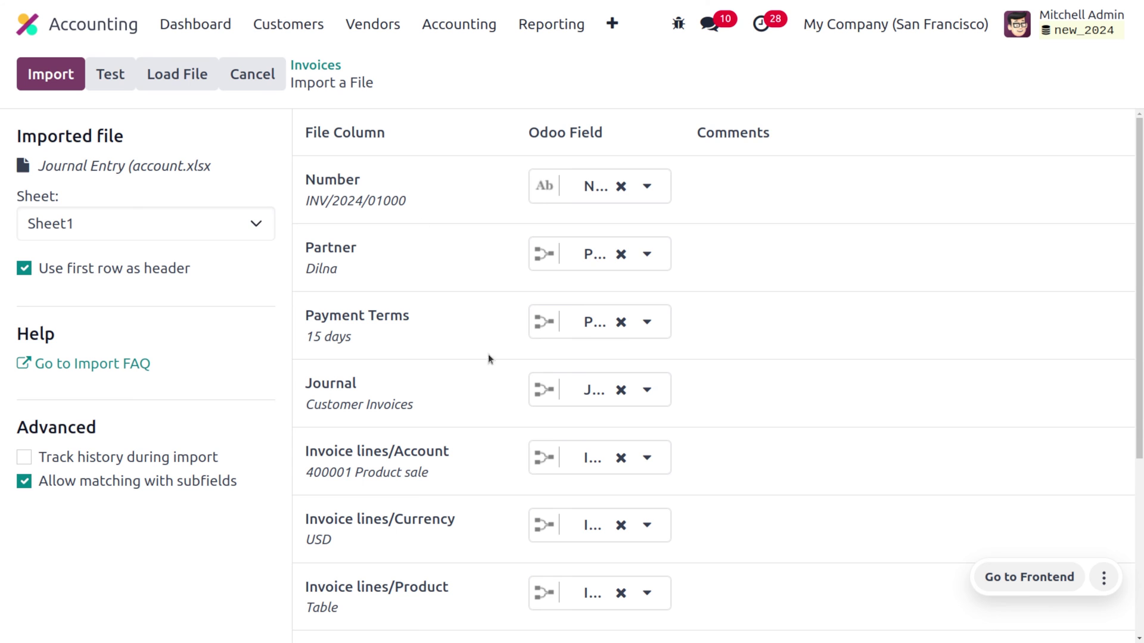
Step: Test the import to reveal the unmatched partner name error
scroll(548, 443, "down", 4)
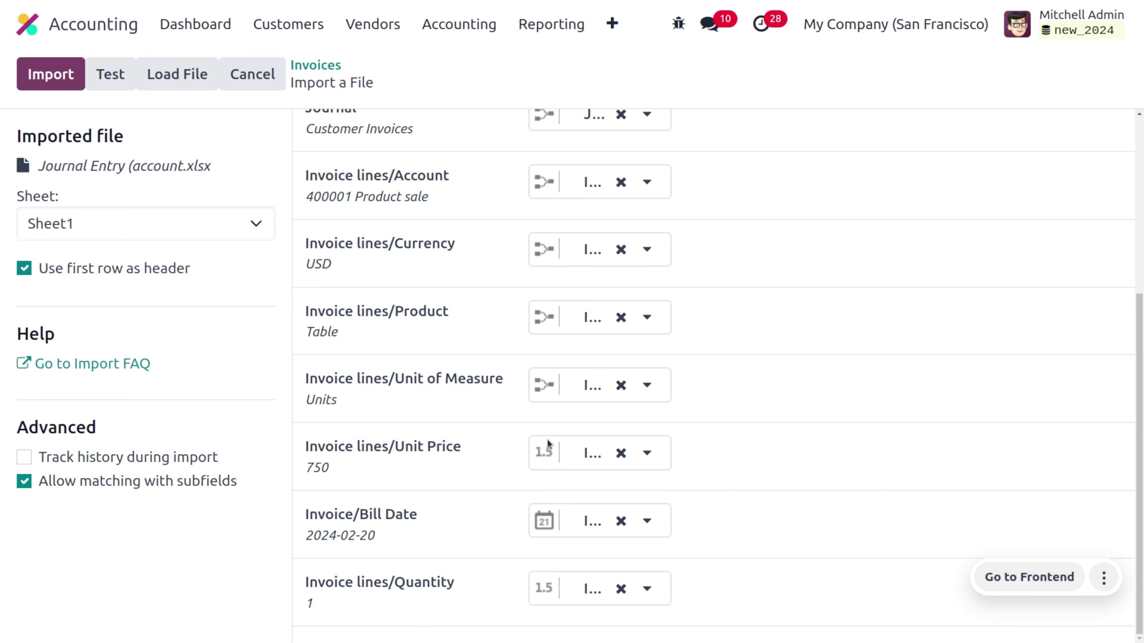
scroll(548, 443, "up", 4)
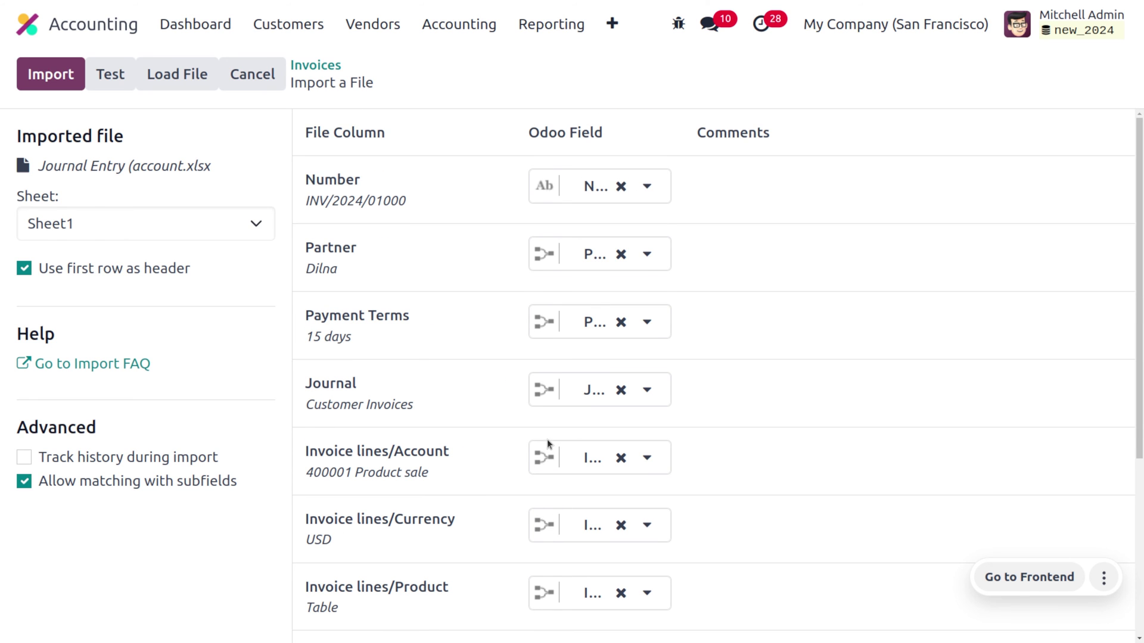
left_click(111, 73)
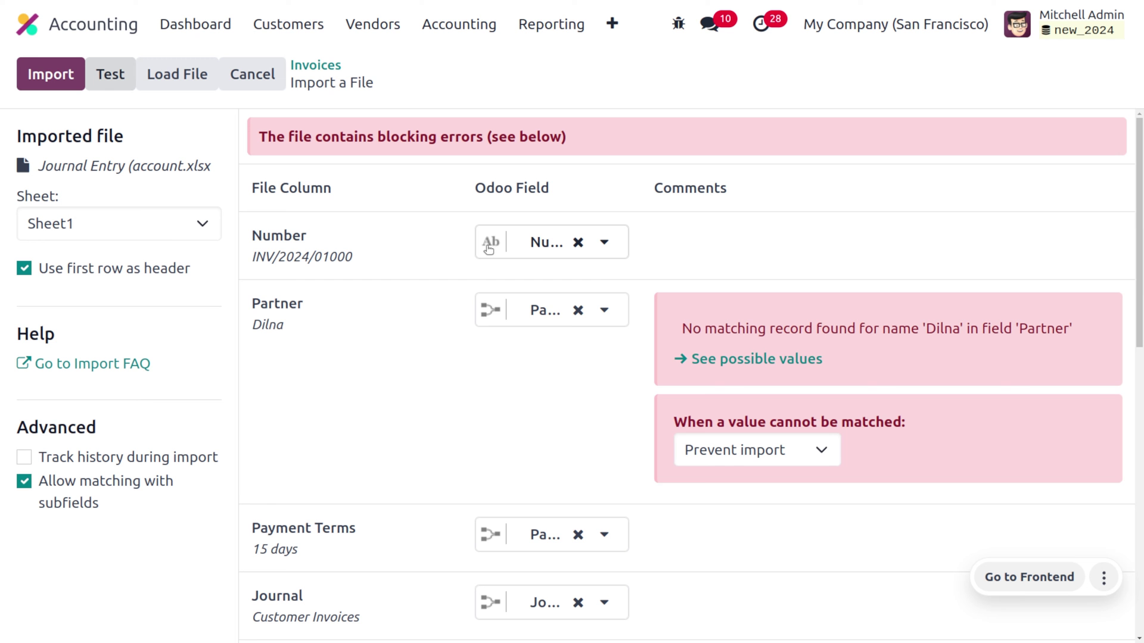
mouse_move(488, 248)
Step: Set Partner and Invoice lines/Product to Create new values when unmatched, then re-test
left_click(777, 451)
left_click(788, 530)
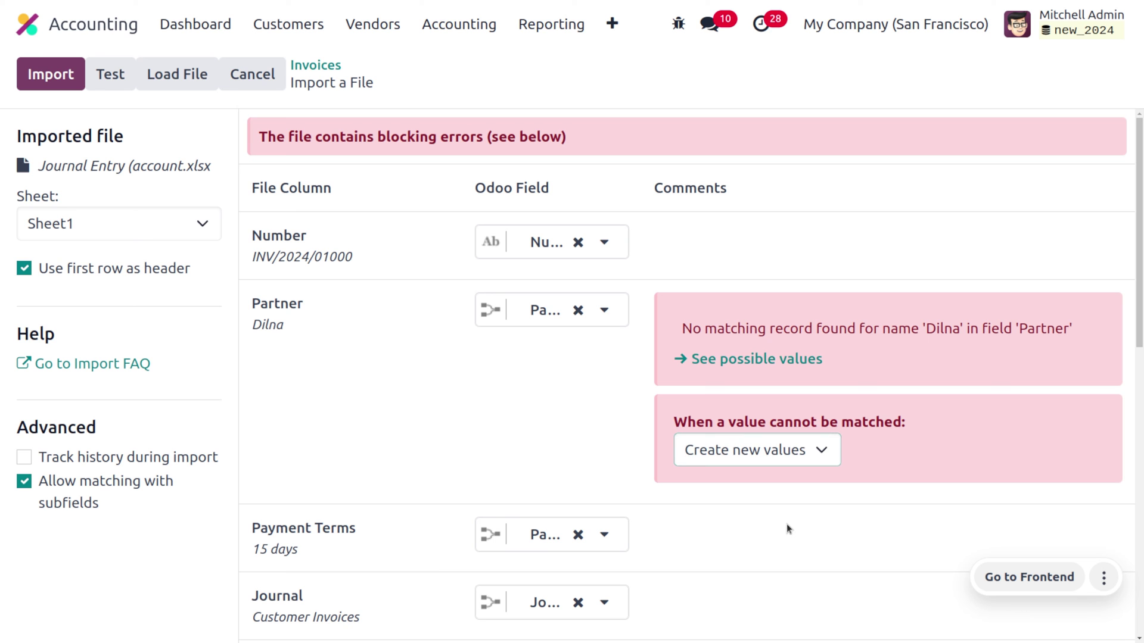
scroll(786, 523, "down", 7)
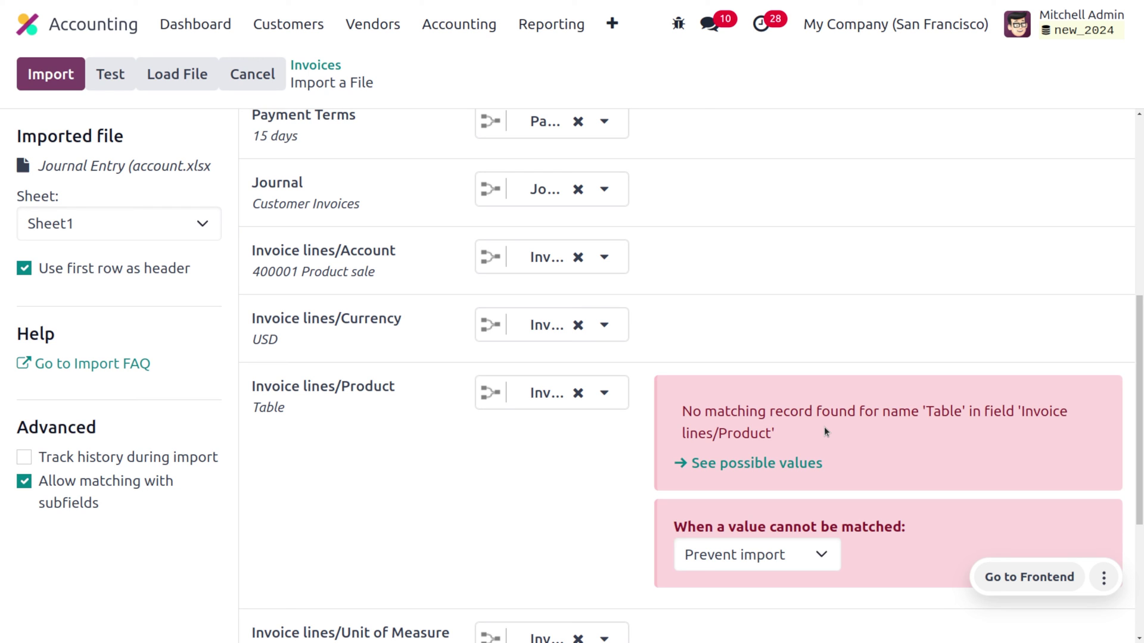
left_click(812, 560)
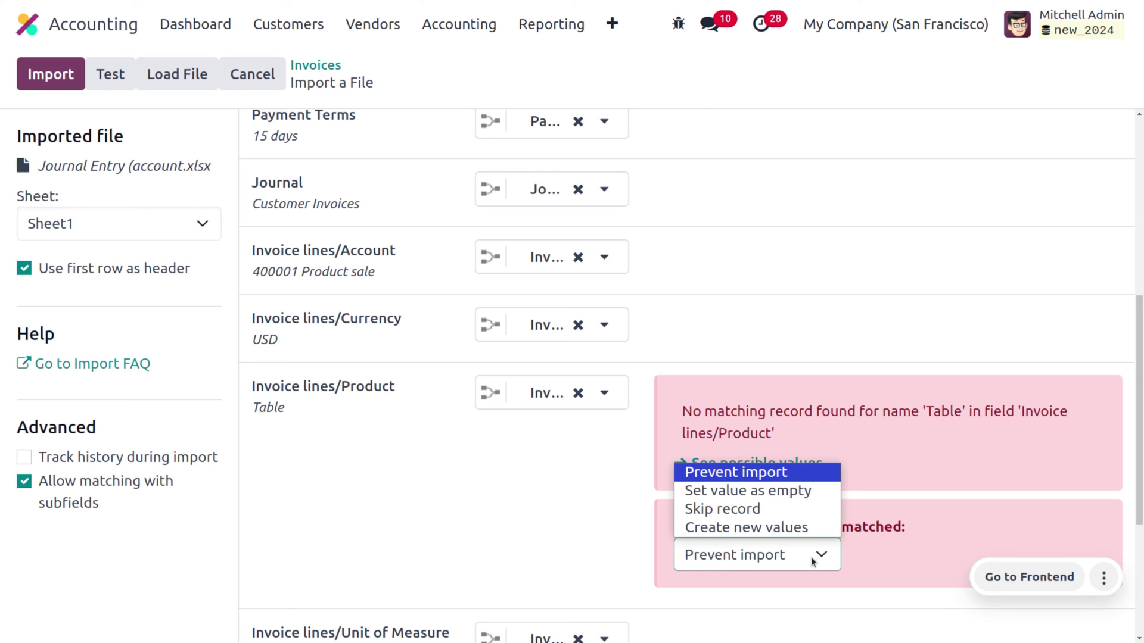
left_click(791, 534)
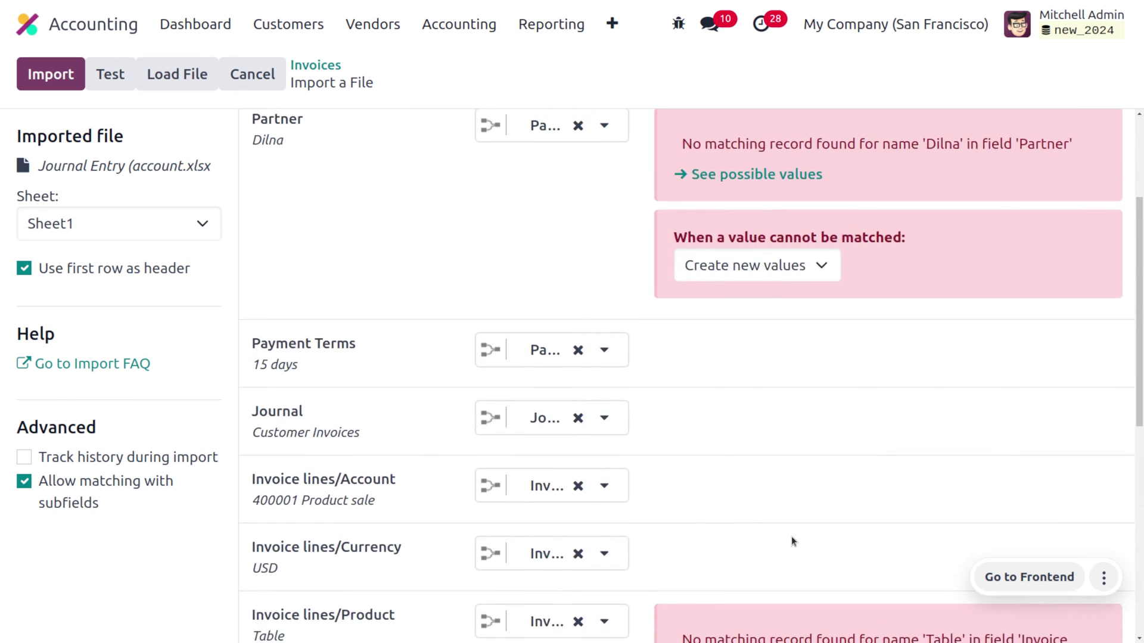
left_click(105, 74)
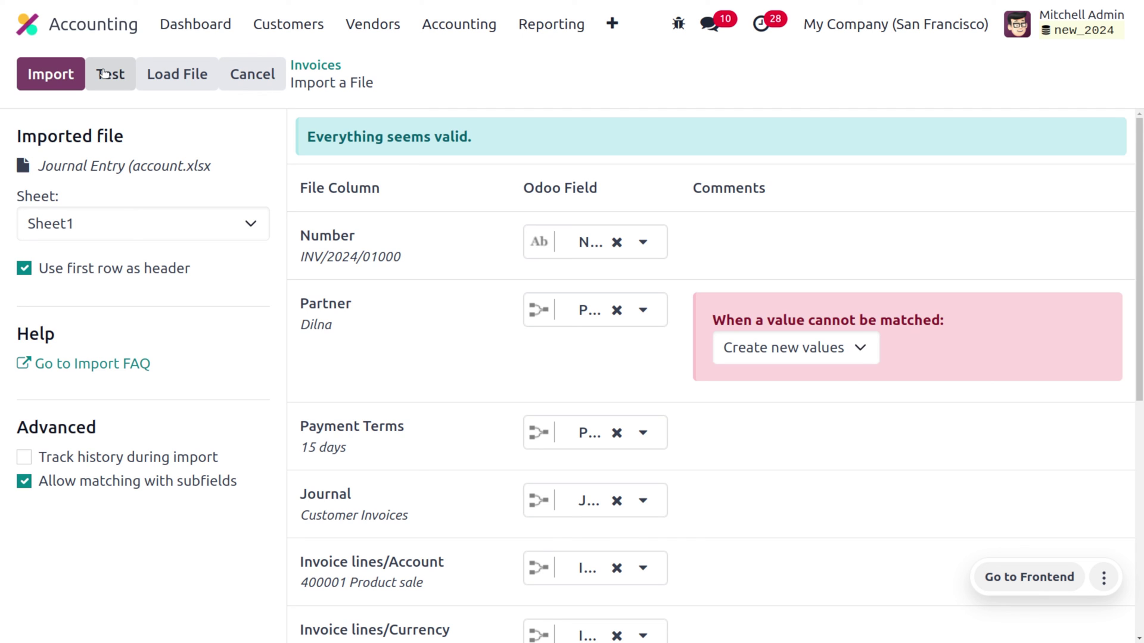
Step: Import the file, creating a $2,336.57 draft invoice dated 02/20/2024
left_click(74, 79)
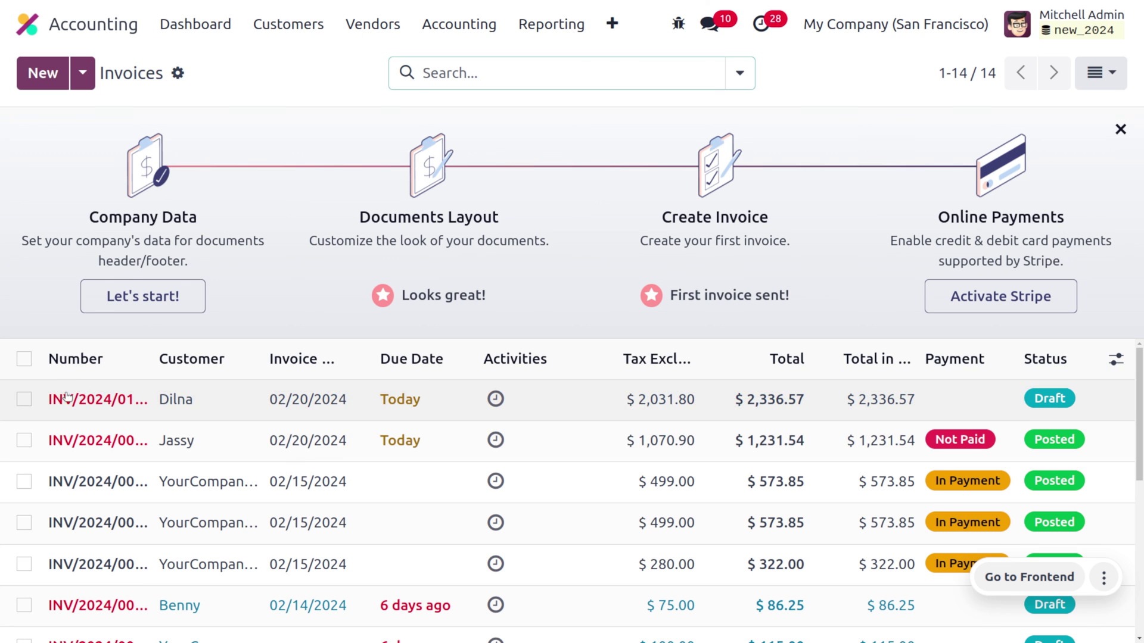
Step: Open draft invoice INV/2024/01000 and review its Table, chair and wooden stool lines
left_click(133, 405)
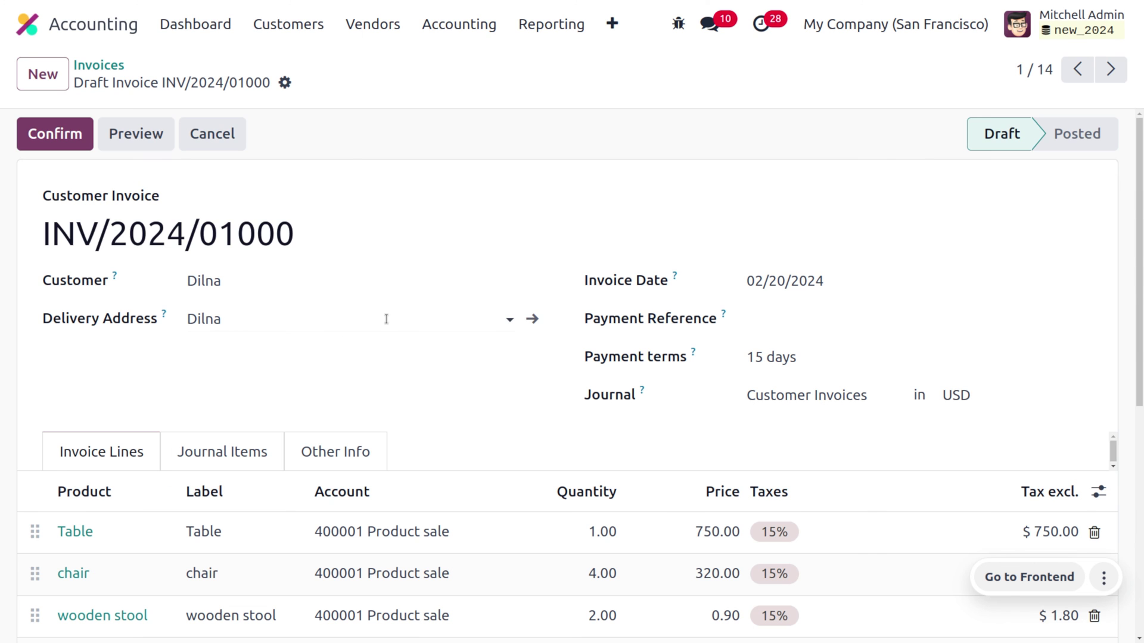
scroll(389, 318, "down", 4)
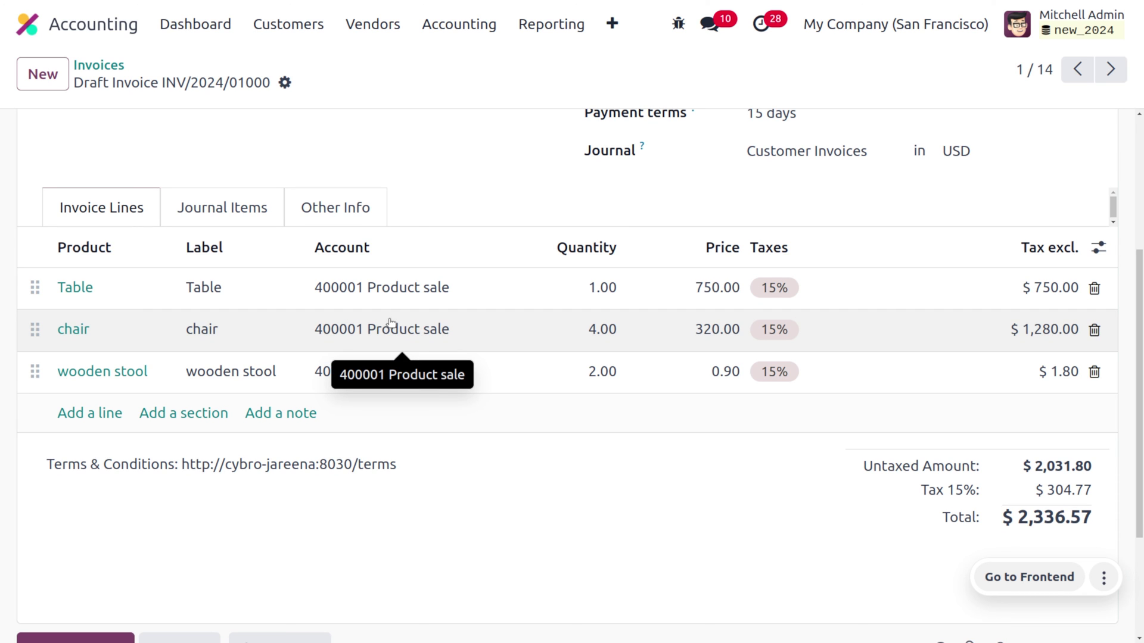
scroll(390, 323, "up", 4)
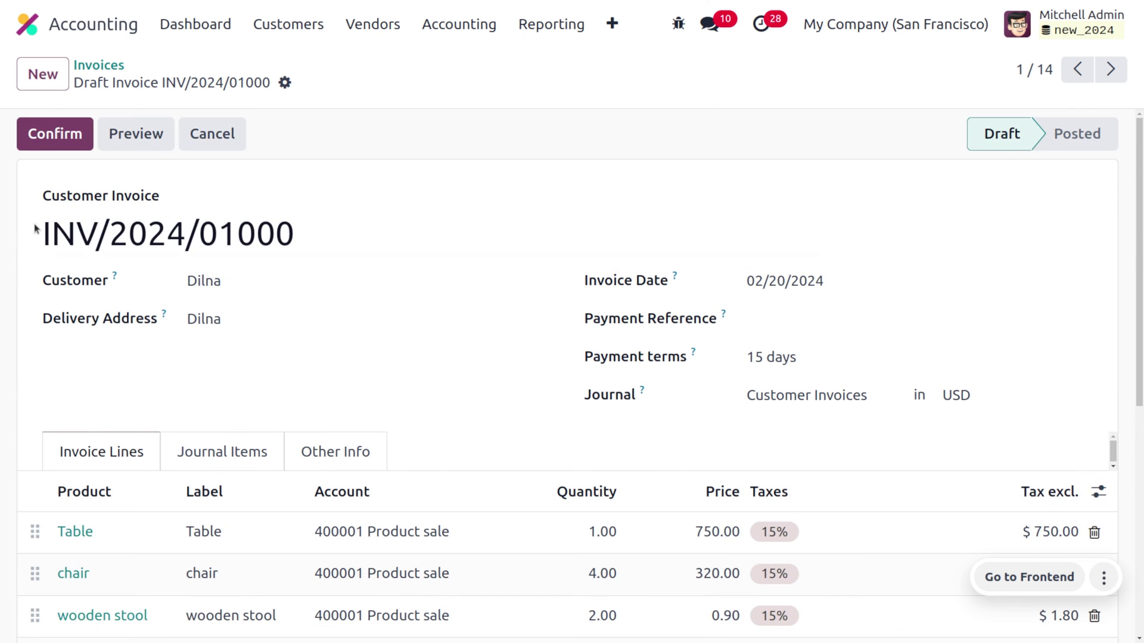